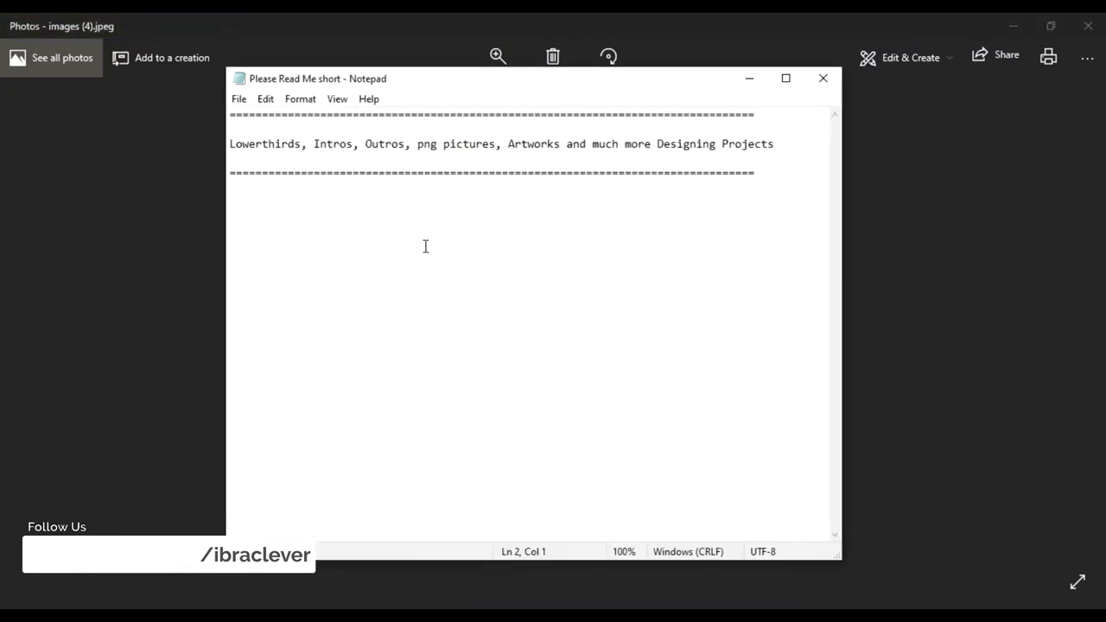
left_click_drag(366, 82, 393, 114)
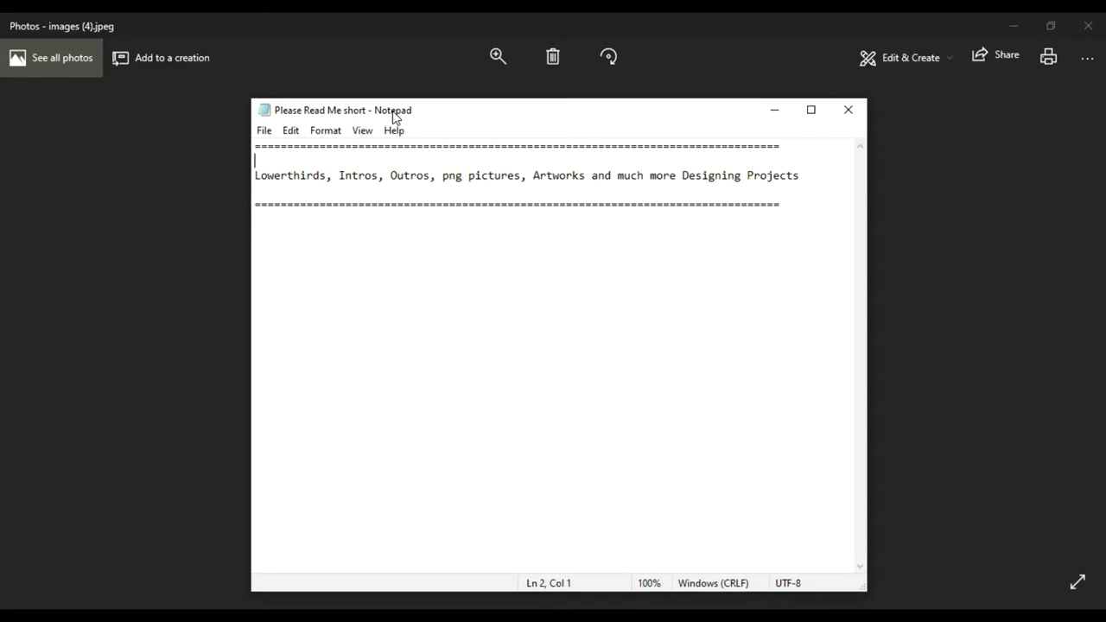
left_click_drag(252, 176, 309, 177)
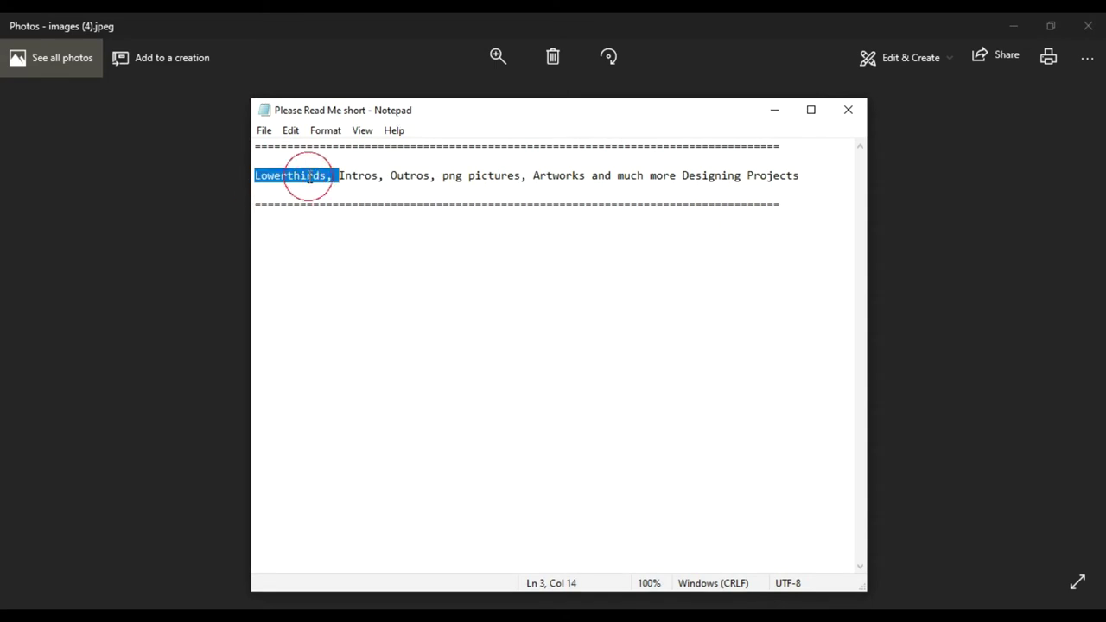
double_click(366, 179)
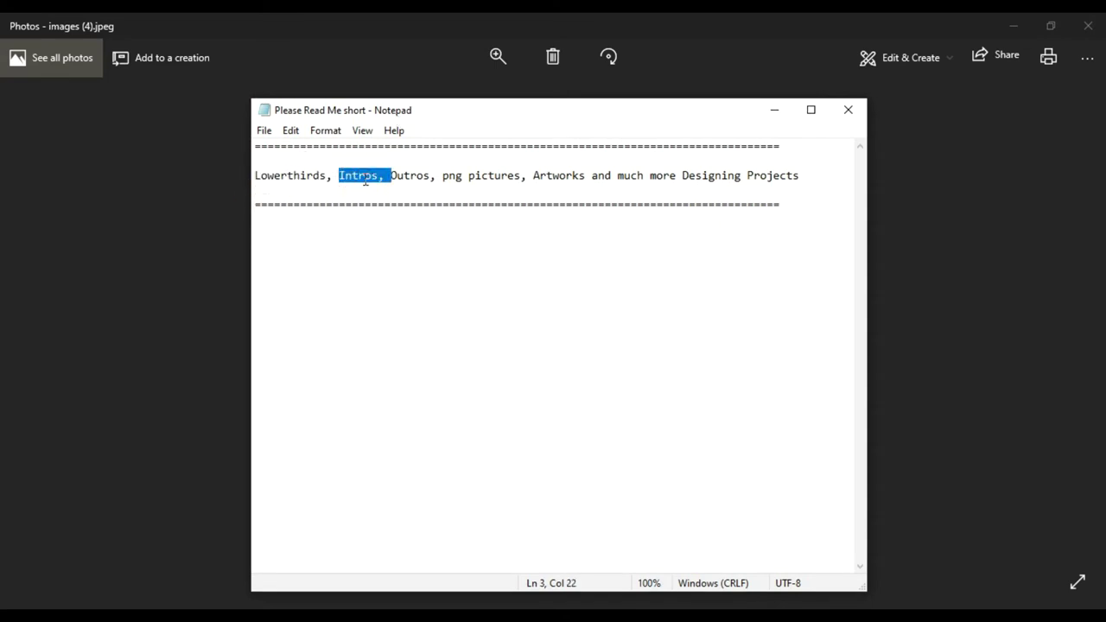
double_click(416, 178)
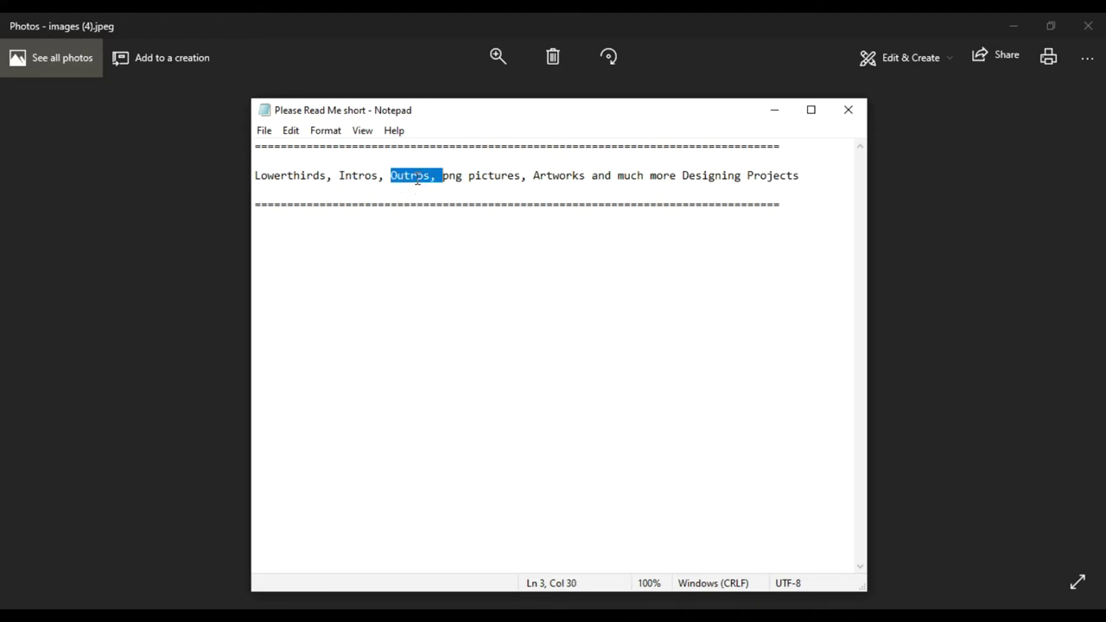
left_click(450, 179)
left_click(481, 178)
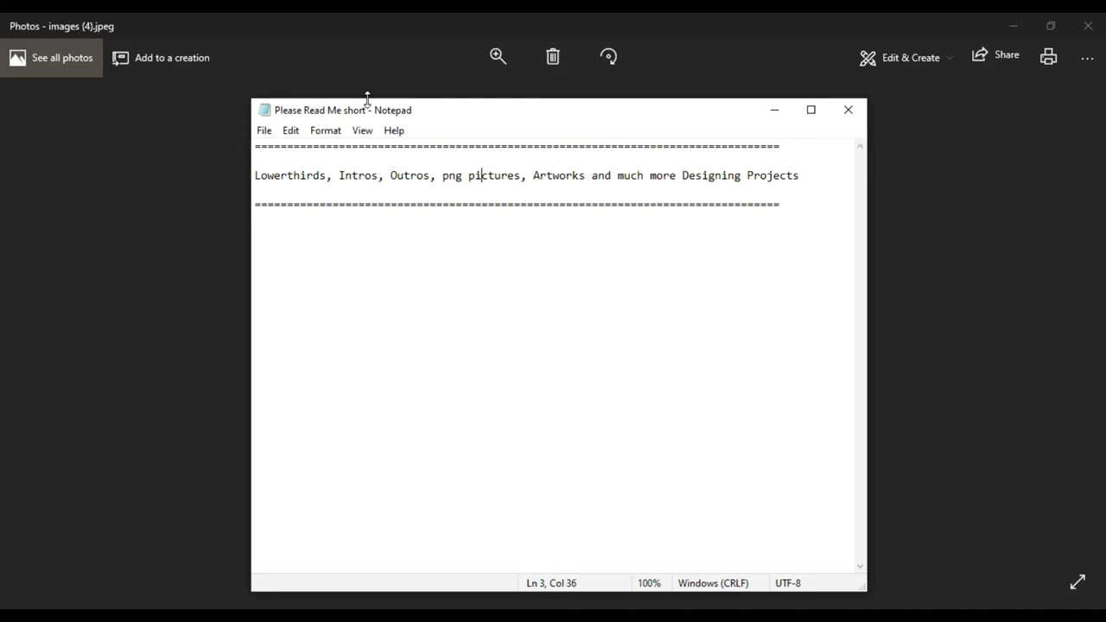
left_click_drag(443, 115, 437, 109)
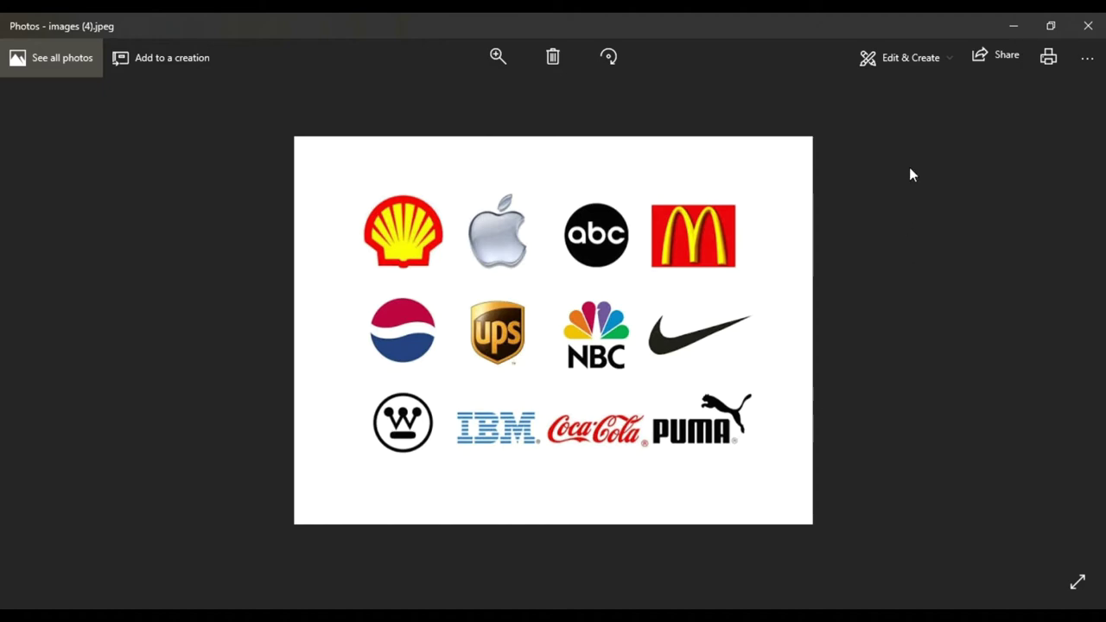
- Switch to Illustrator and create a new portrait A4 document measuring 595.276 x 841.89 pt
left_click(1011, 23)
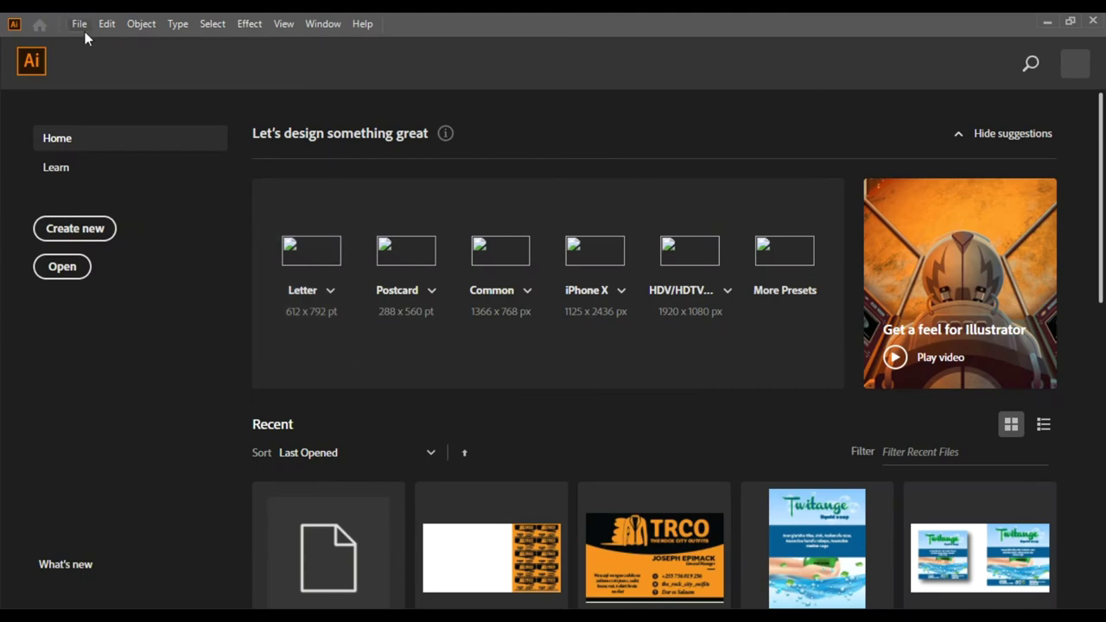
left_click(80, 26)
left_click(113, 41)
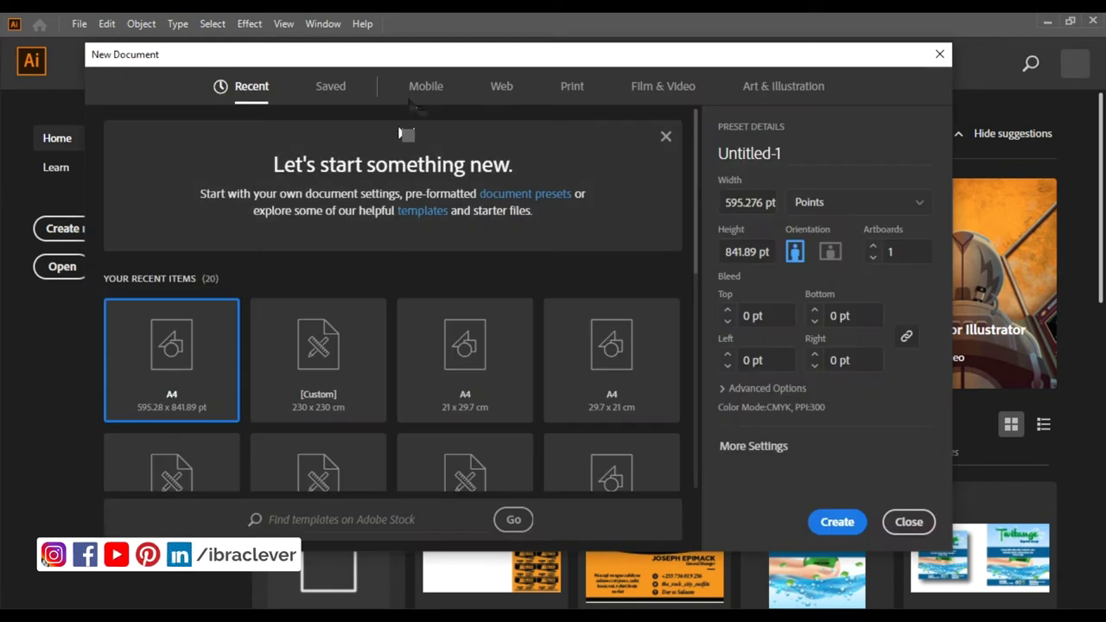
left_click(422, 57)
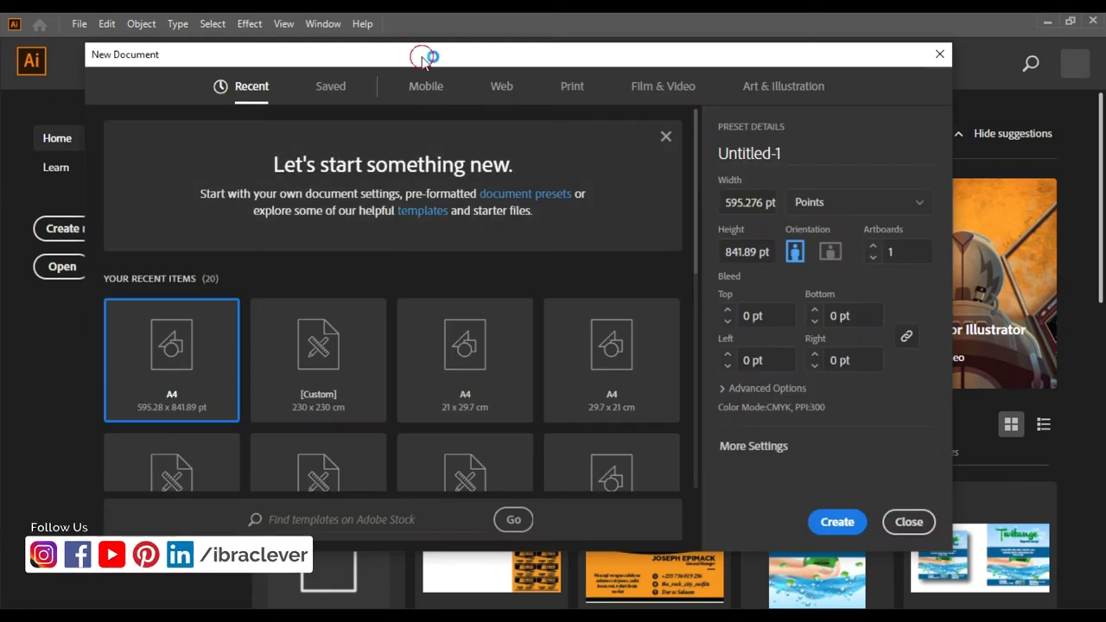
left_click_drag(432, 65, 527, 99)
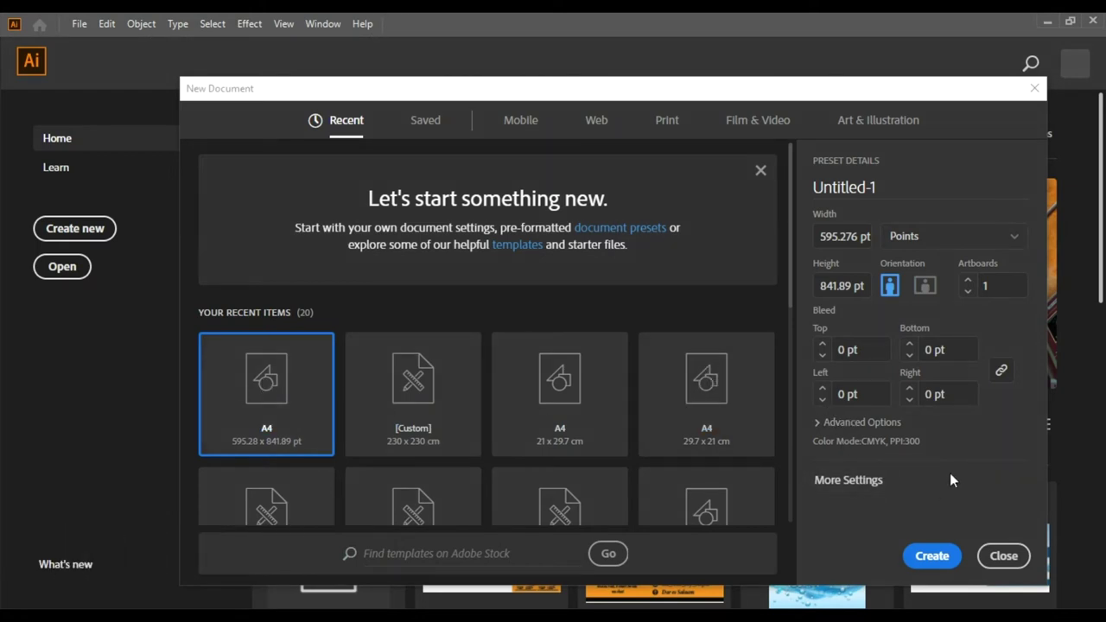
left_click(931, 556)
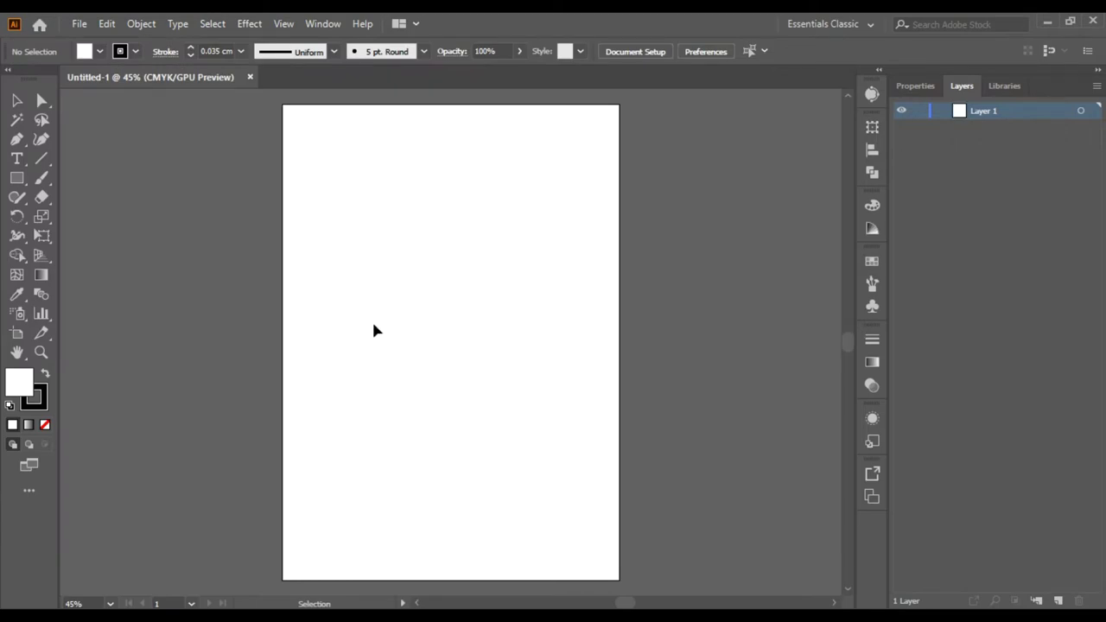
- Change the A4 artboard to landscape orientation with the Artboard tool and return to the Selection tool
left_click(17, 334)
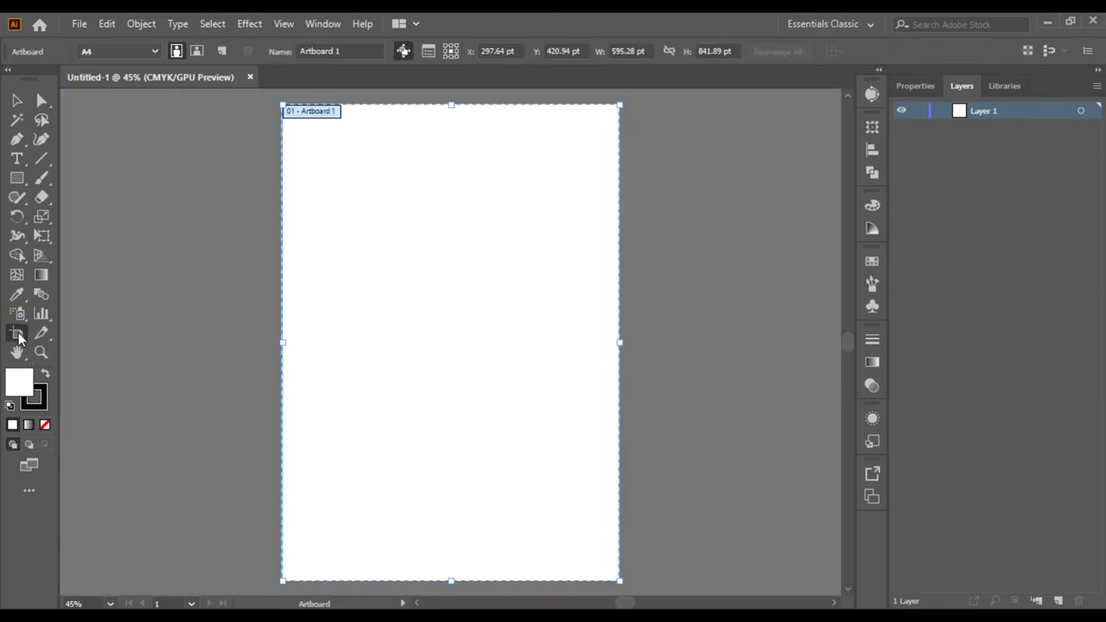
left_click(198, 52)
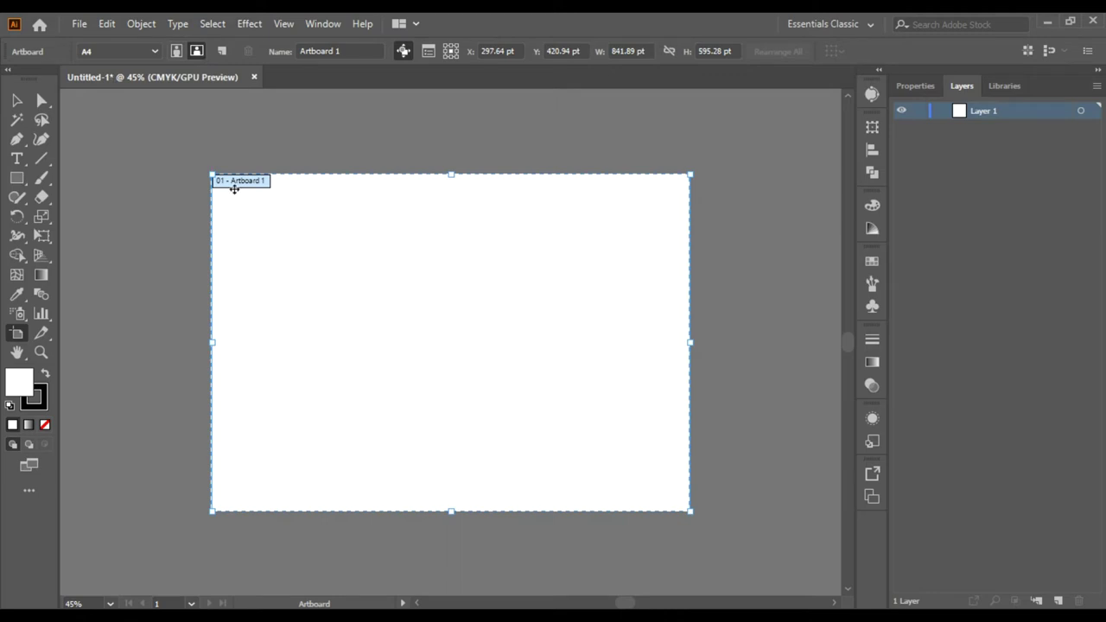
left_click(99, 52)
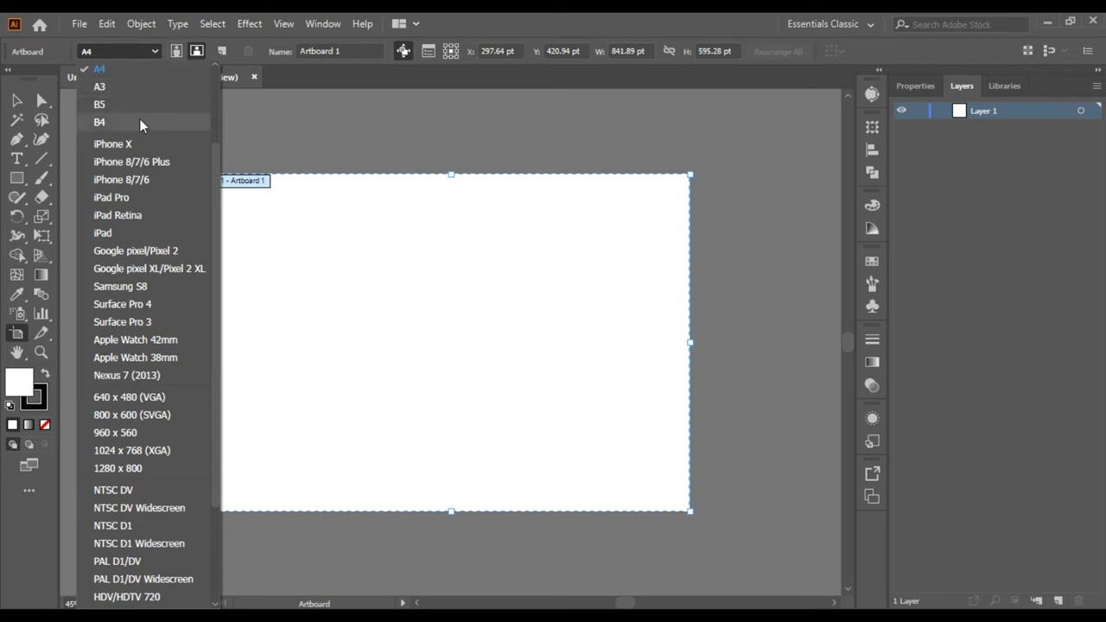
scroll(136, 333, "down", 3)
scroll(139, 337, "up", 5)
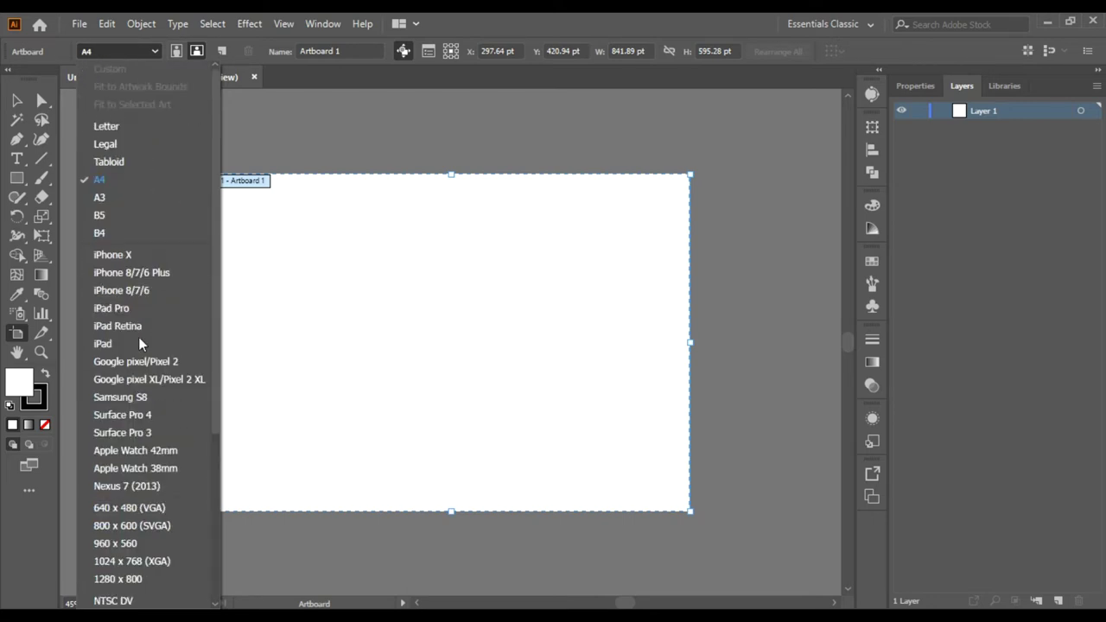
left_click(143, 52)
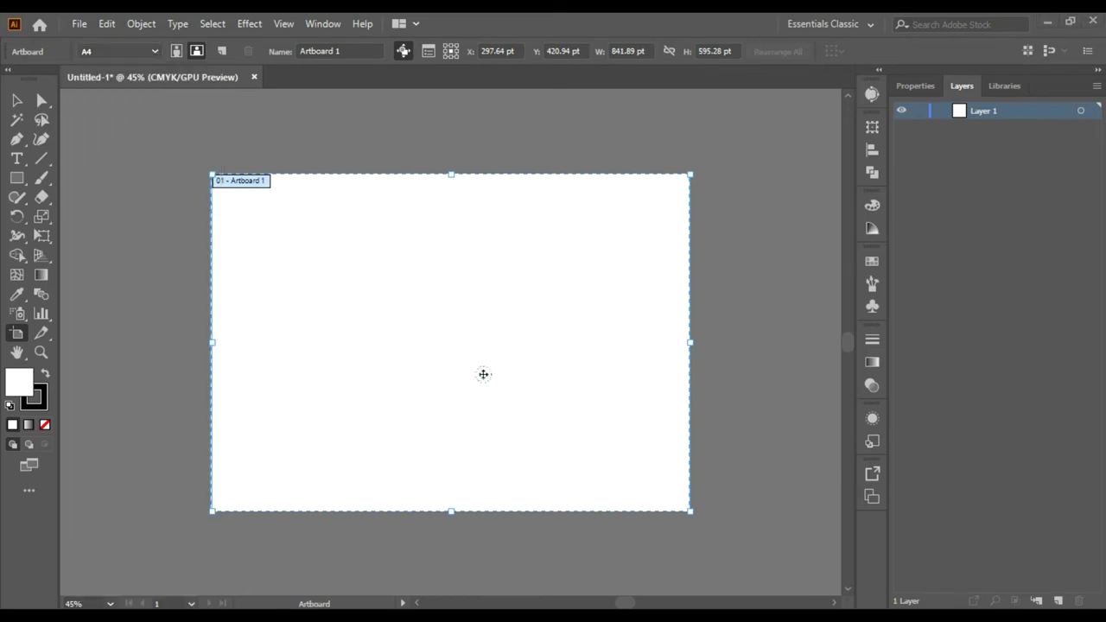
left_click(145, 346)
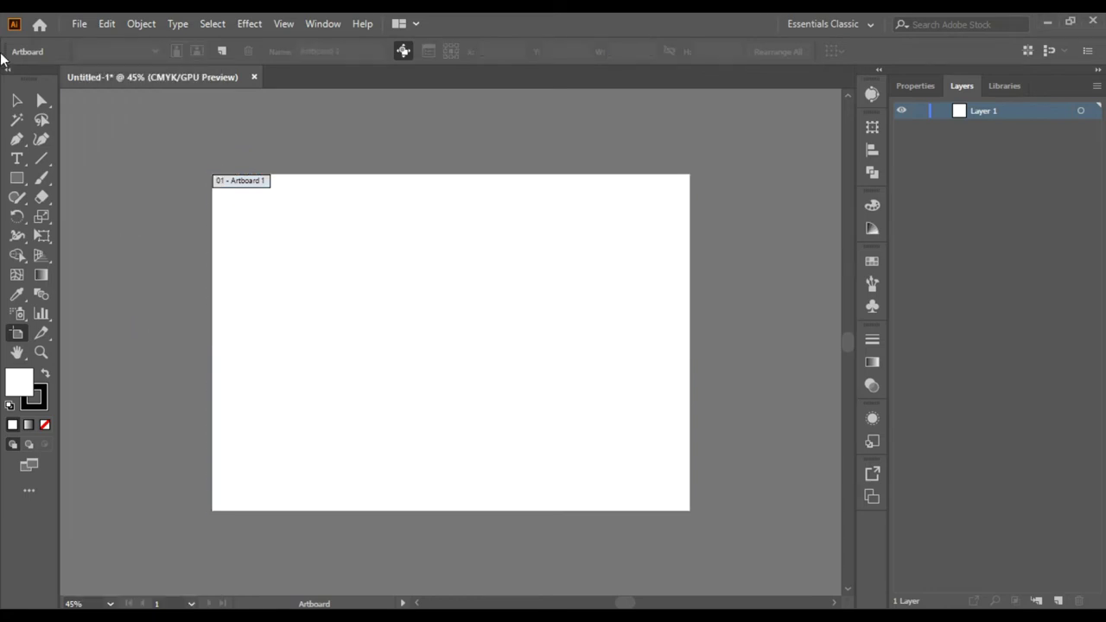
left_click(15, 101)
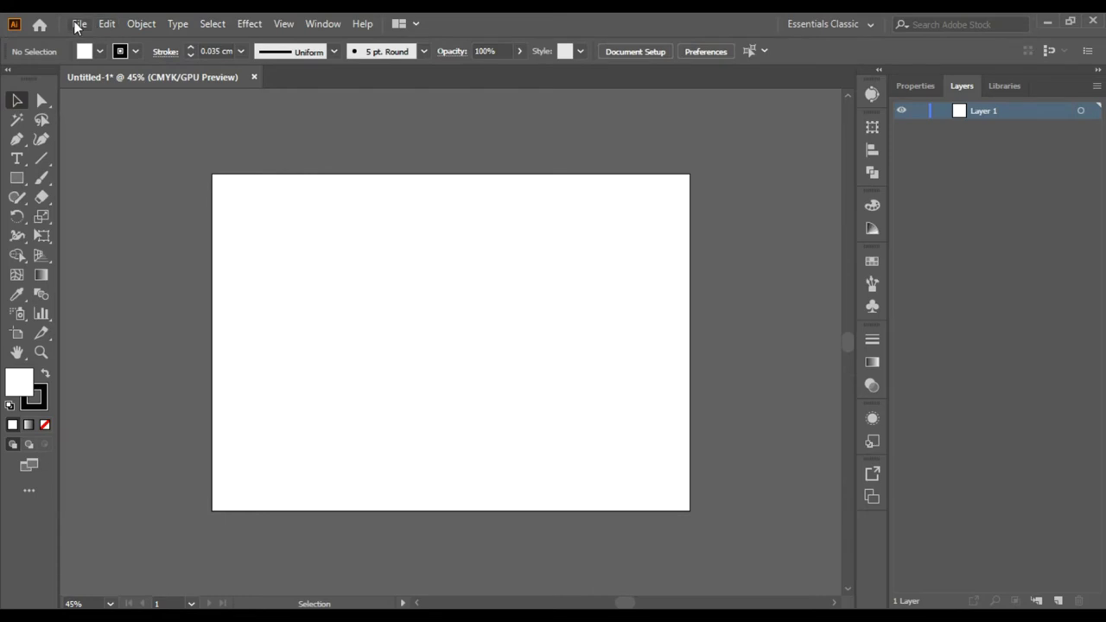
- Open the image file images (4) from the logo folder on the Desktop
left_click(78, 24)
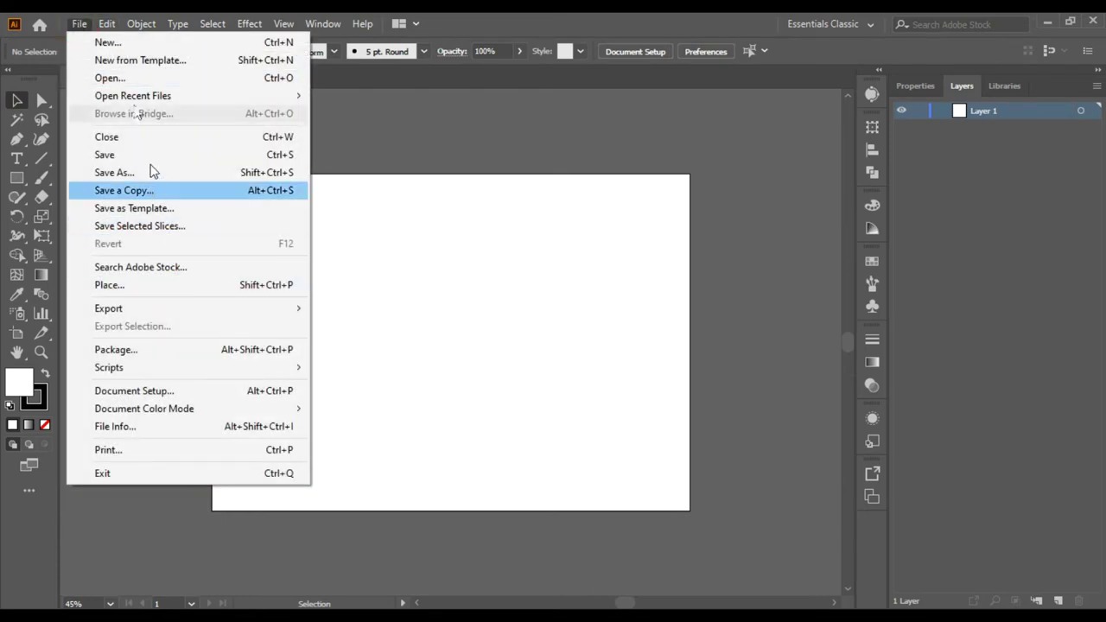
left_click(132, 82)
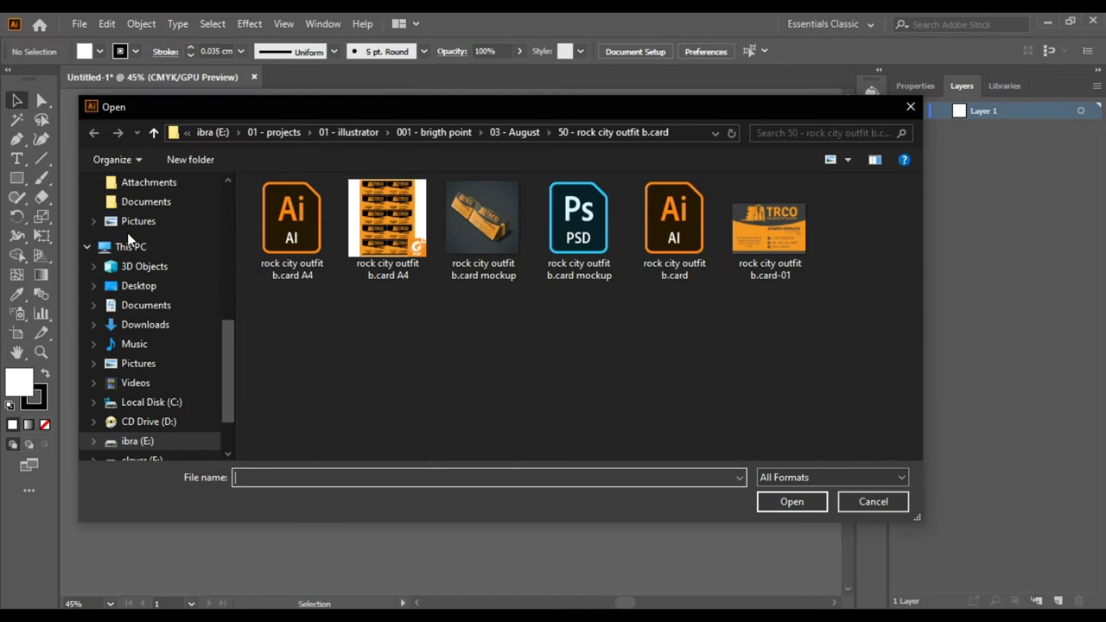
left_click(130, 248)
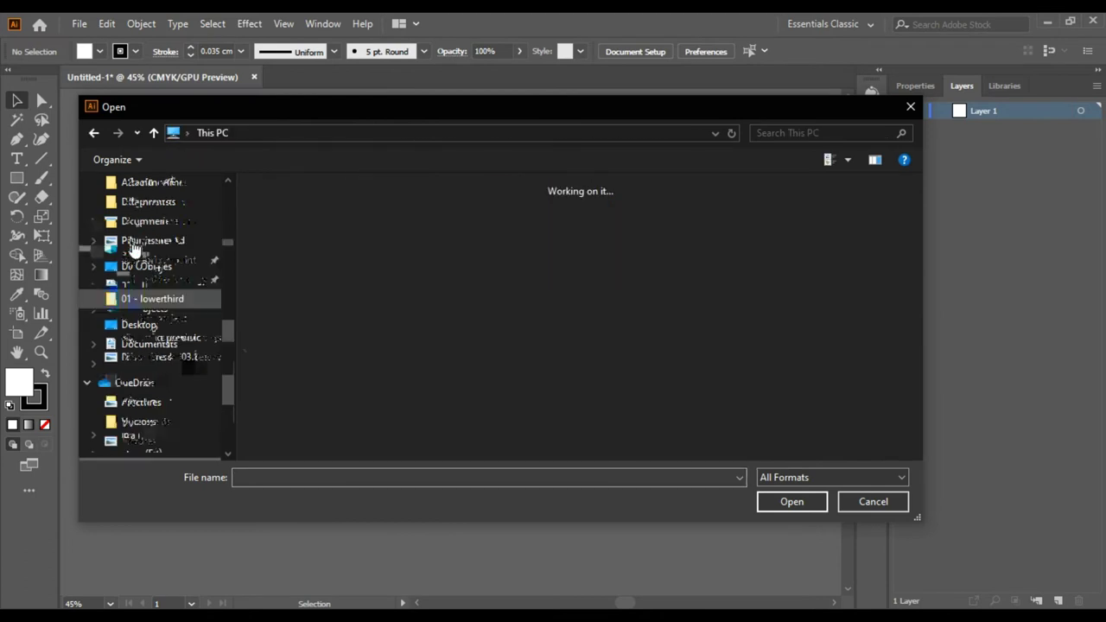
left_click(139, 214)
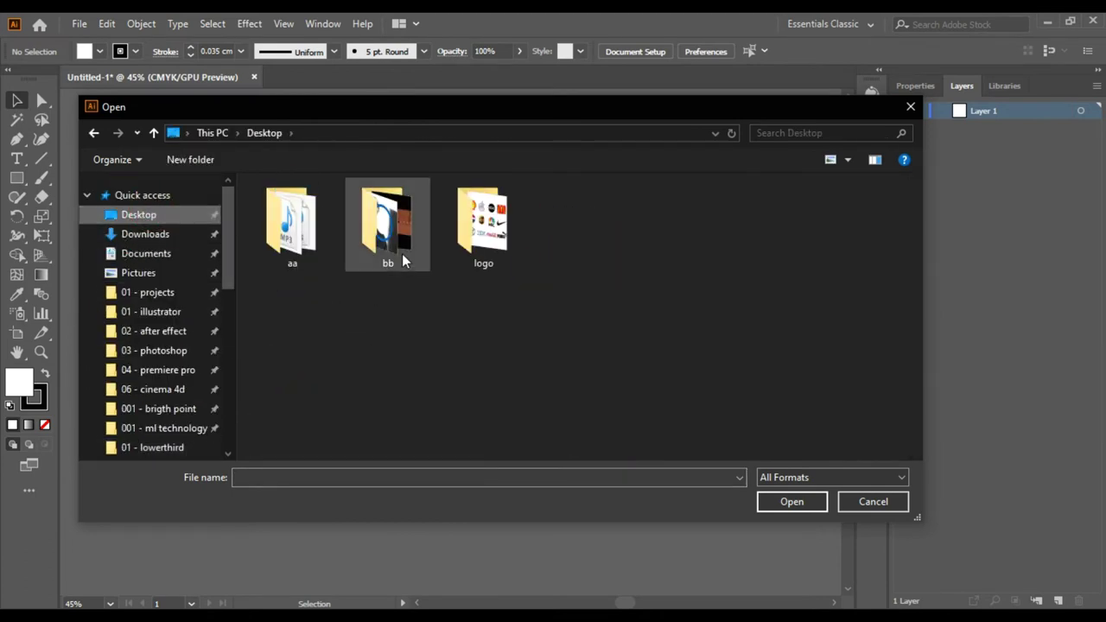
double_click(466, 246)
key("Down")
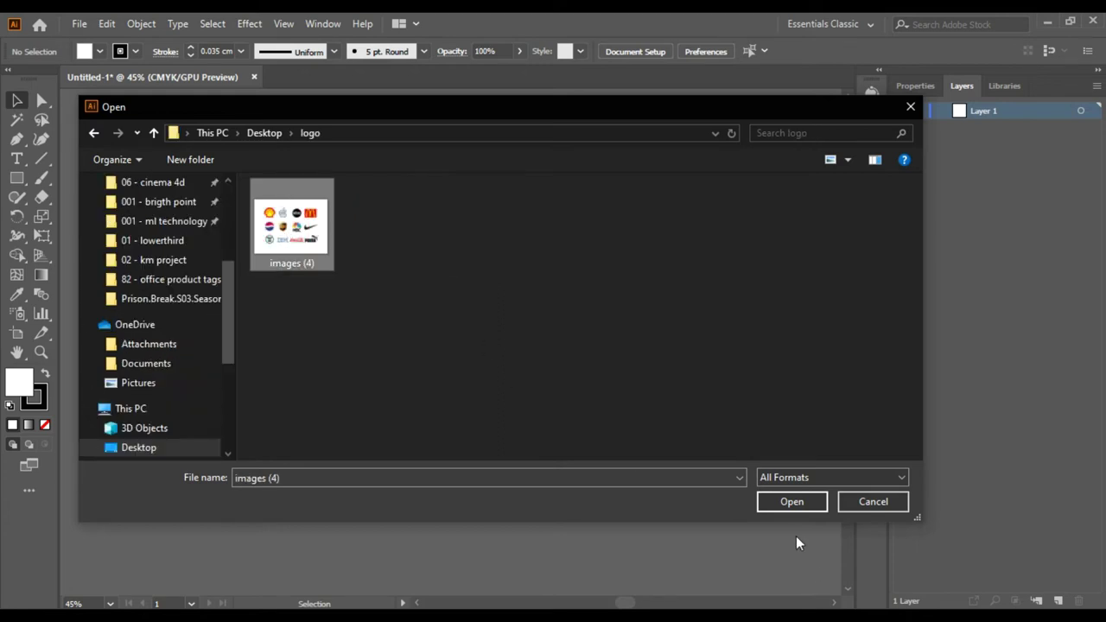
left_click(786, 506)
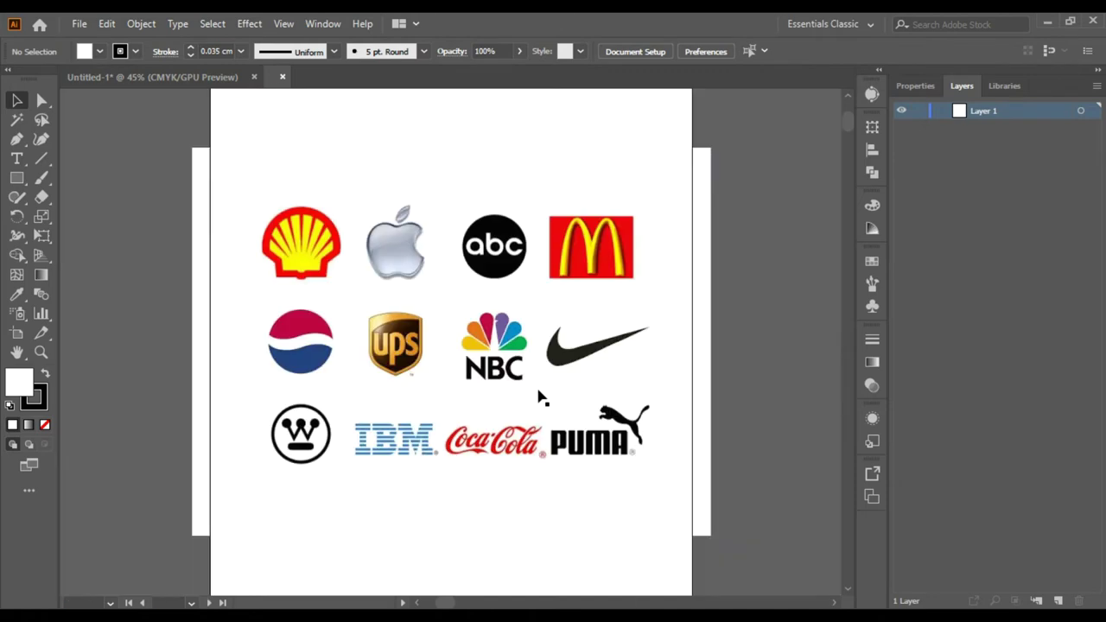
- Try bringing images (4) from the logo folder in File Explorer into Illustrator, and close the images (4).jpeg document
left_click(461, 353)
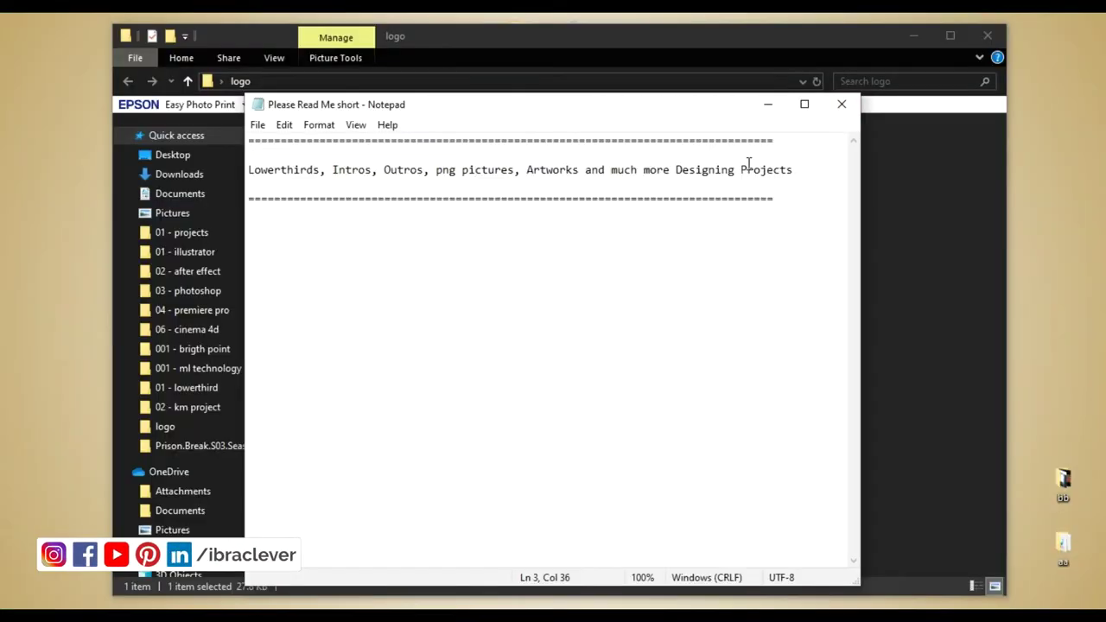
left_click(767, 104)
left_click(913, 35)
double_click(516, 36)
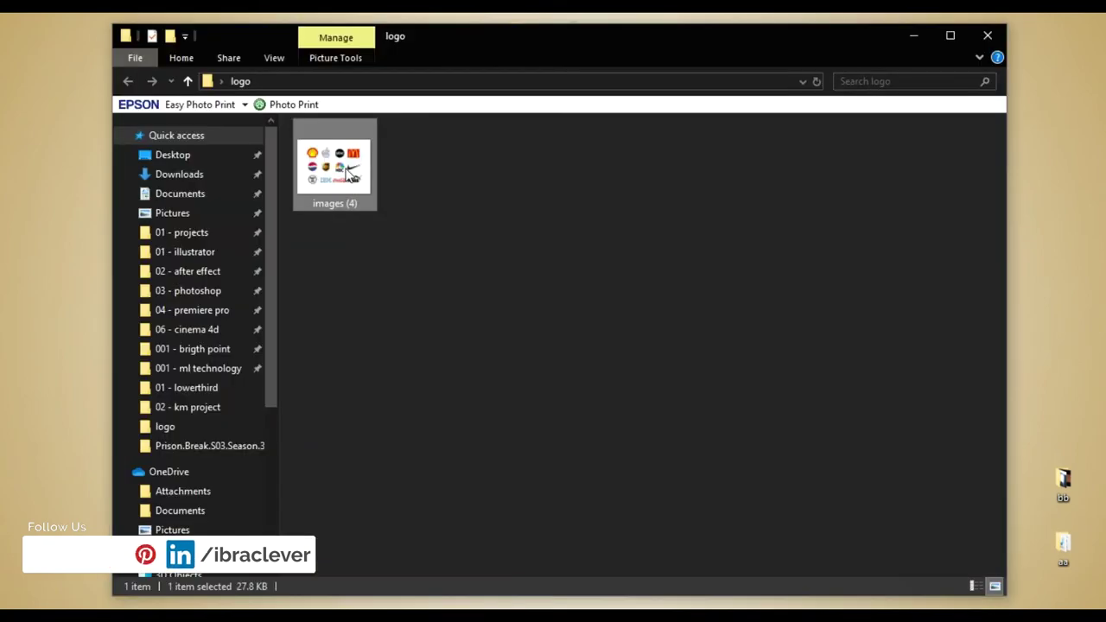
left_click_drag(349, 173, 240, 605)
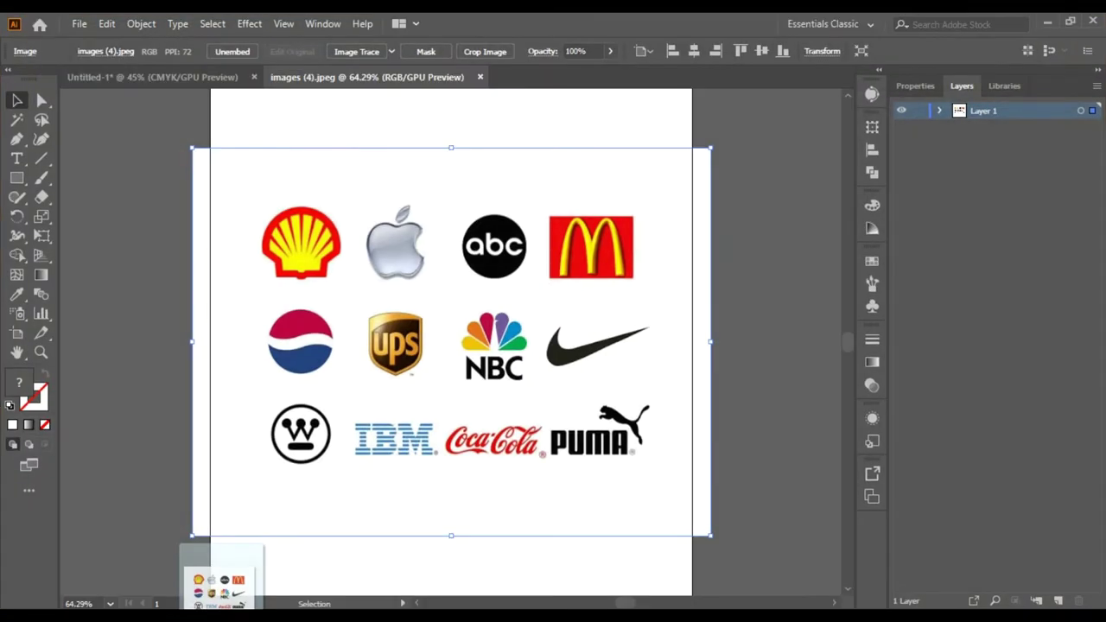
left_click_drag(240, 605, 28, 550)
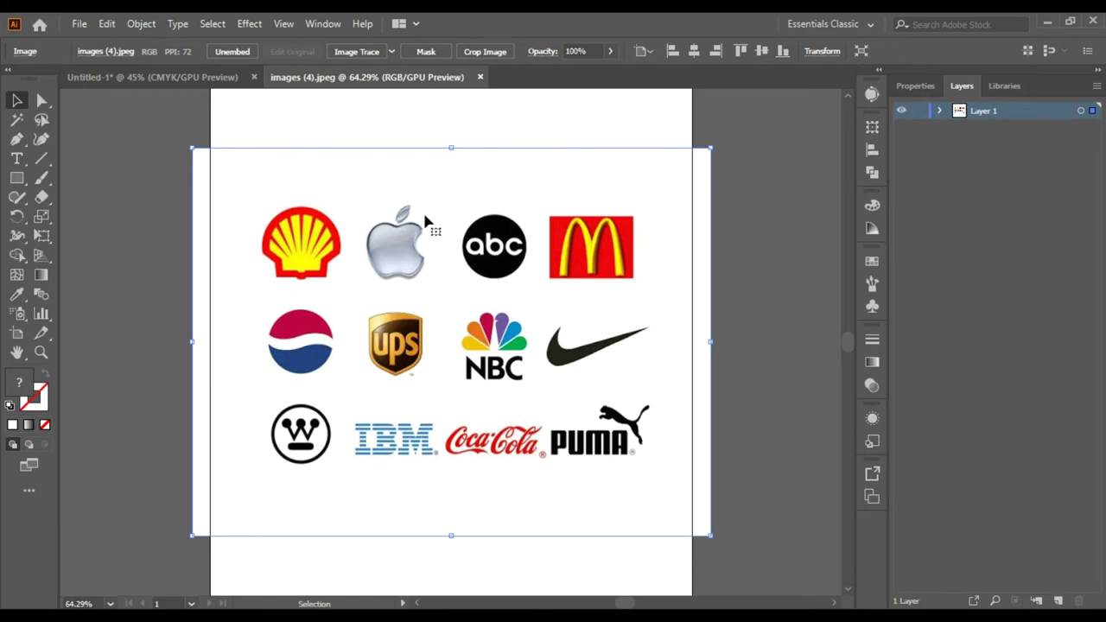
left_click(480, 77)
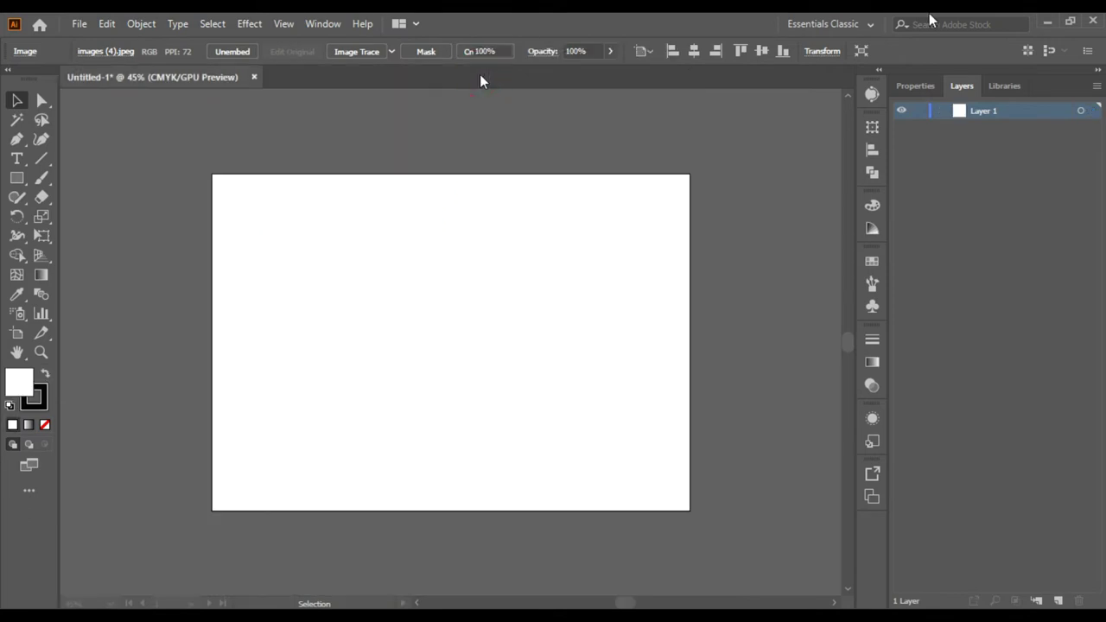
- Open images (4) in Illustrator directly from the logo folder in File Explorer
left_click(1047, 22)
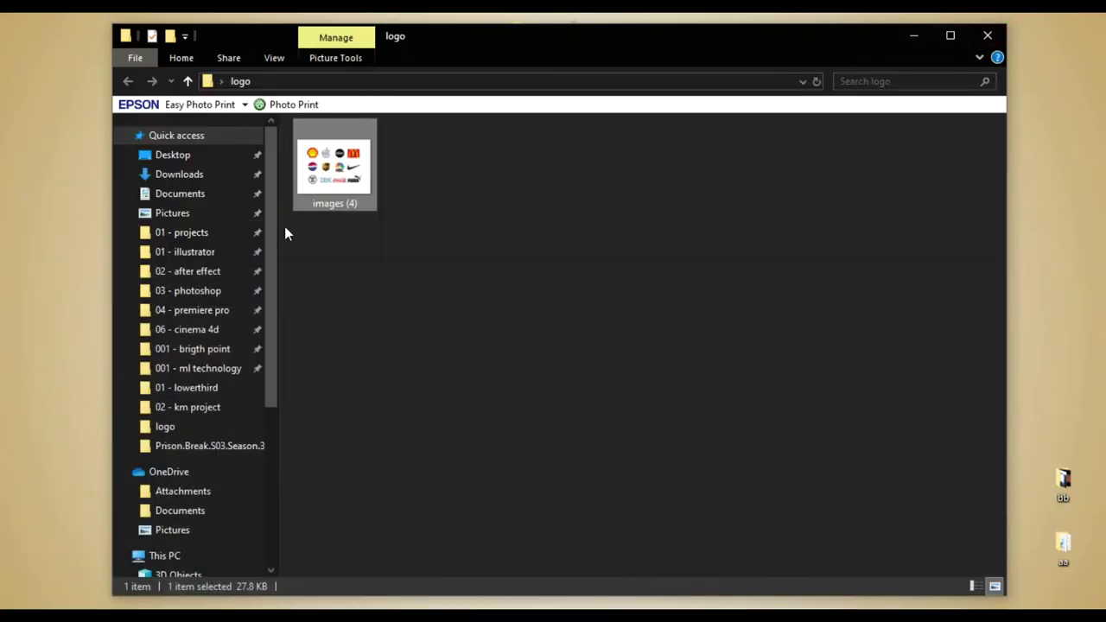
left_click_drag(354, 169, 29, 547)
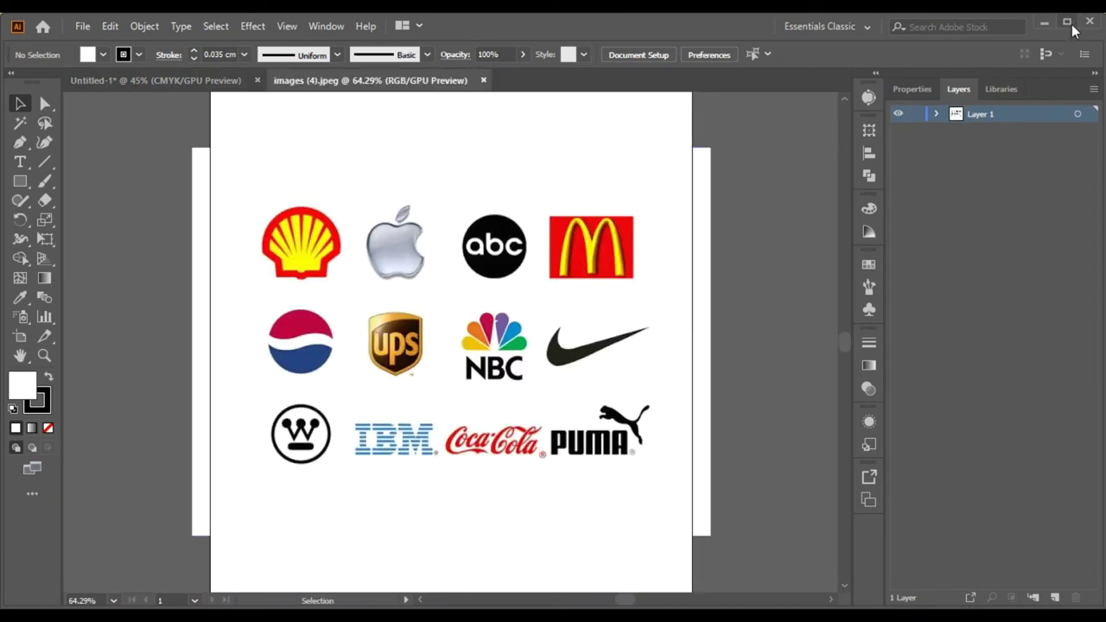
- Move the logo sheet image off the artboard into the empty canvas area on its left side
scroll(641, 273, "down", 3)
key("space")
left_click_drag(528, 265, 349, 289)
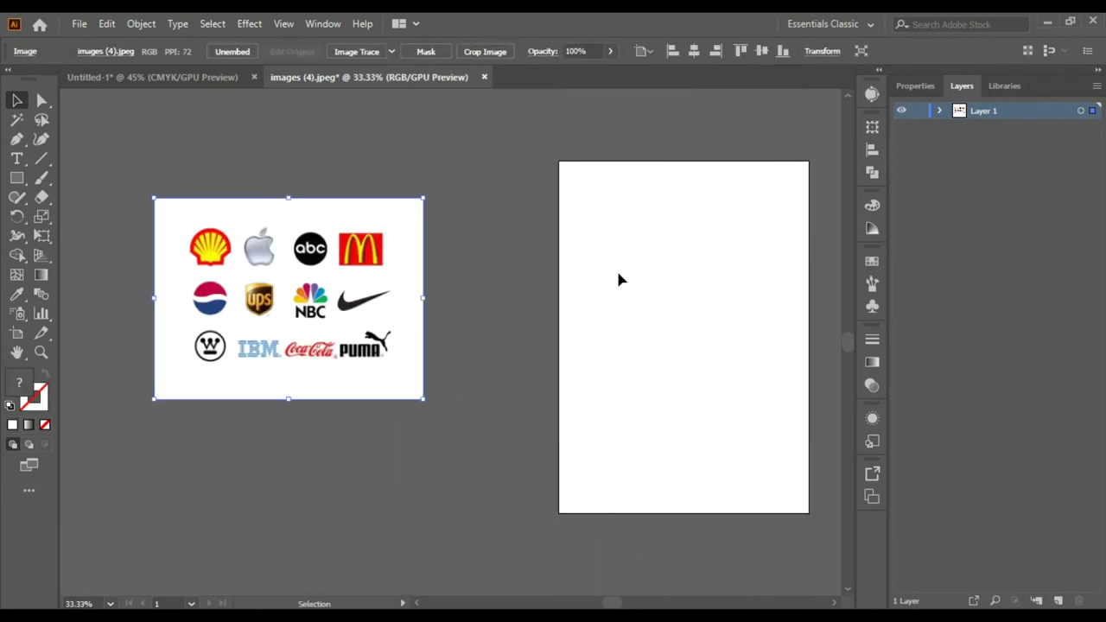
key("space")
left_click_drag(299, 248, 458, 233)
scroll(455, 281, "up", 1)
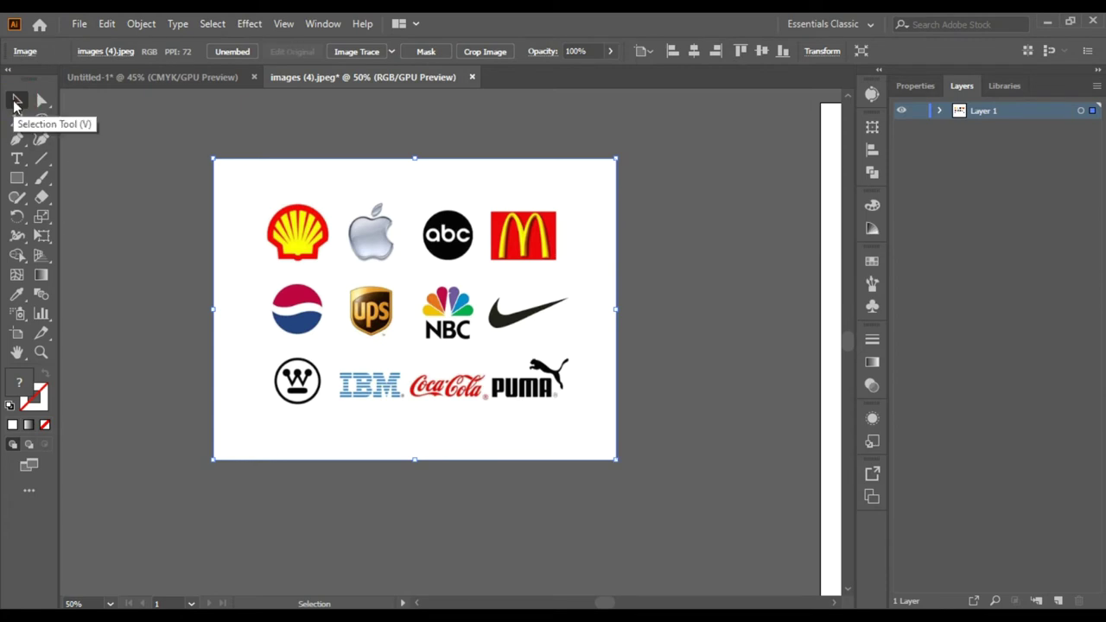
left_click(821, 24)
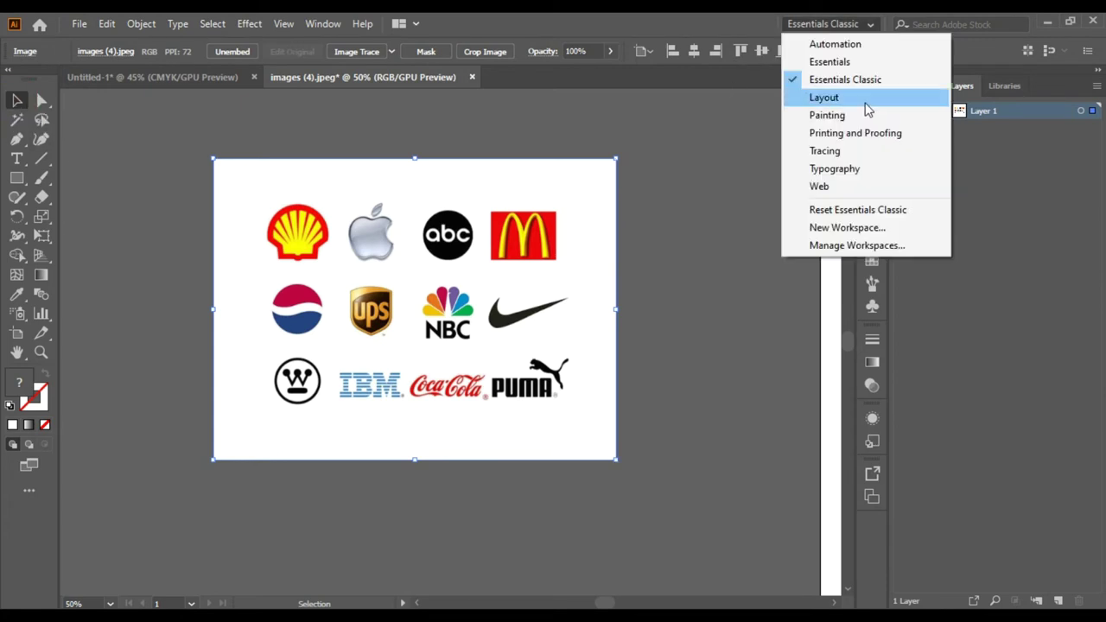
left_click(647, 176)
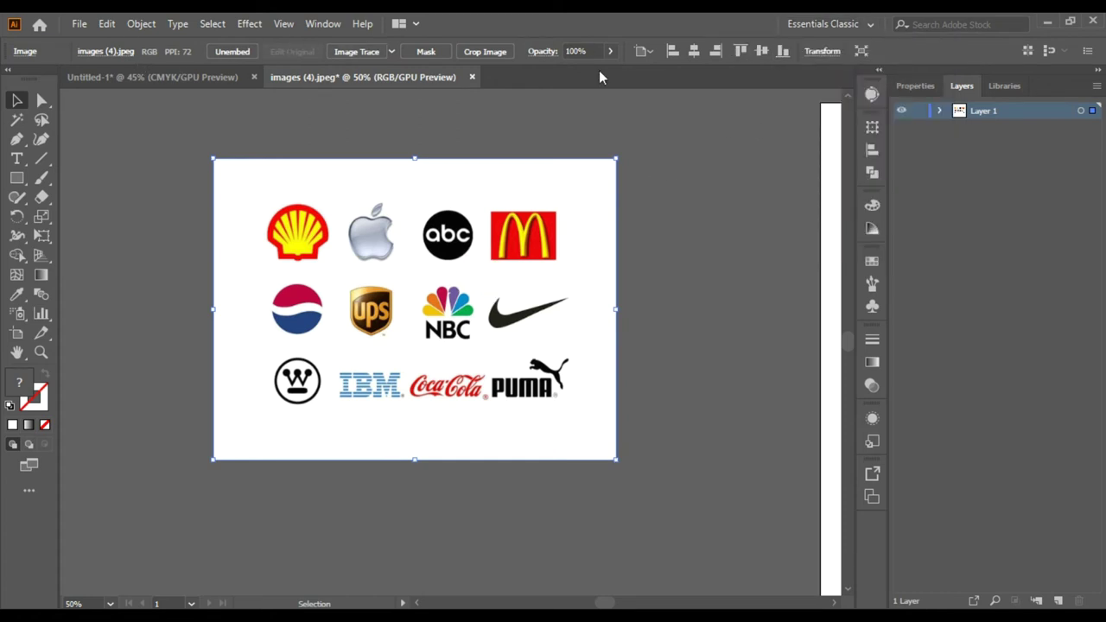
- Trace the selected logo sheet image with the High Fidelity Photo preset
left_click(392, 50)
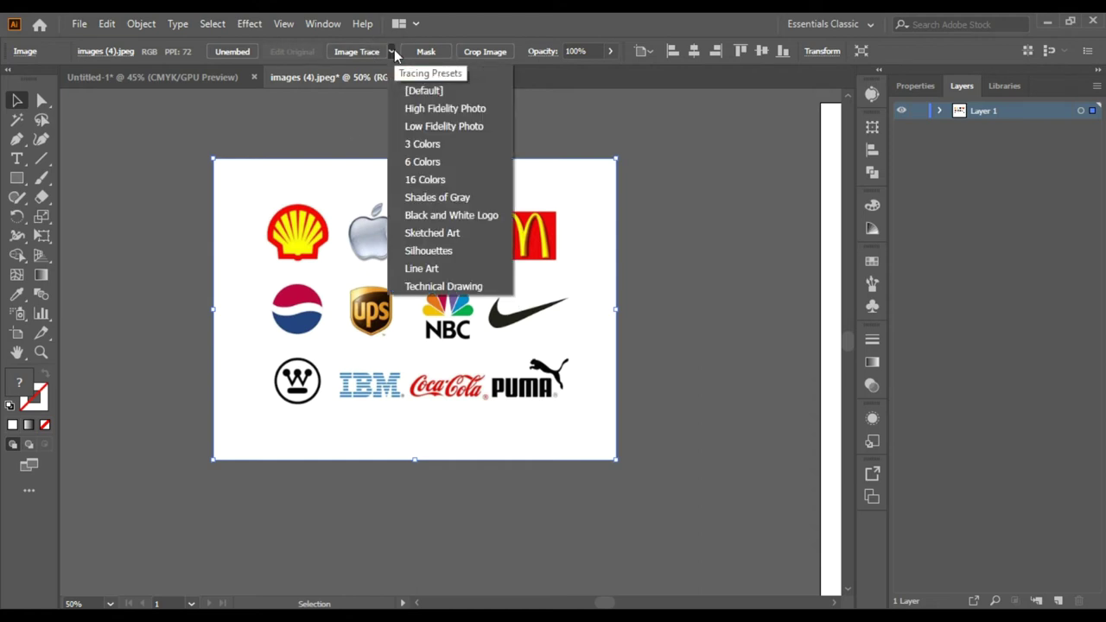
left_click(450, 108)
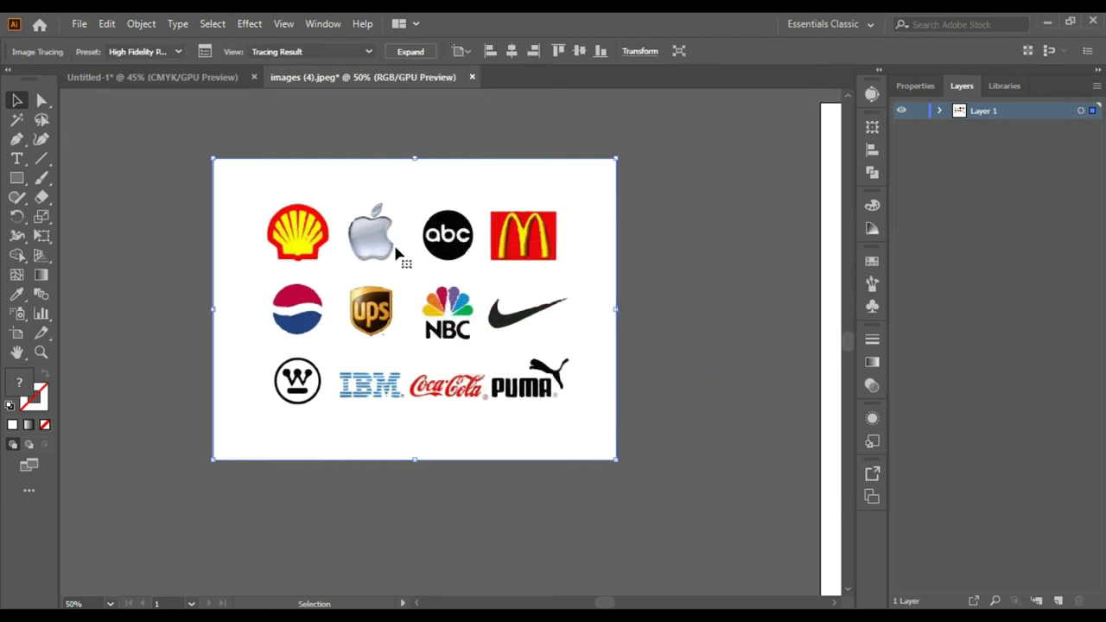
- Examine the edges and colours of the traced Shell, Apple, abc and McDonald's logos in the High Fidelity Photo result
scroll(294, 211, "up", 2)
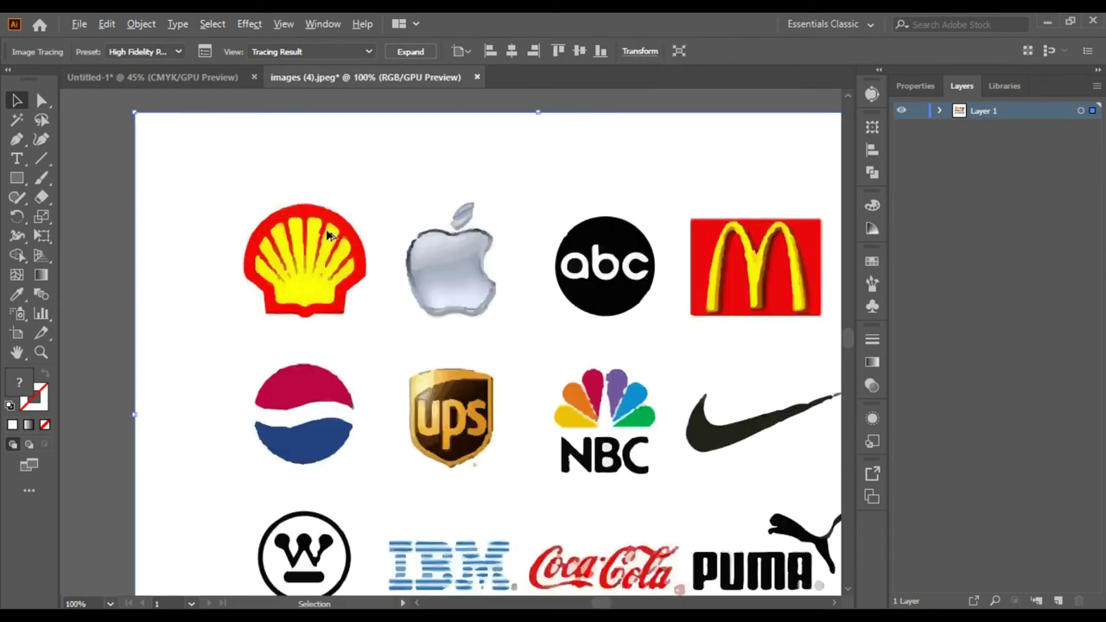
scroll(329, 239, "up", 3)
key("space")
left_click_drag(328, 239, 412, 276)
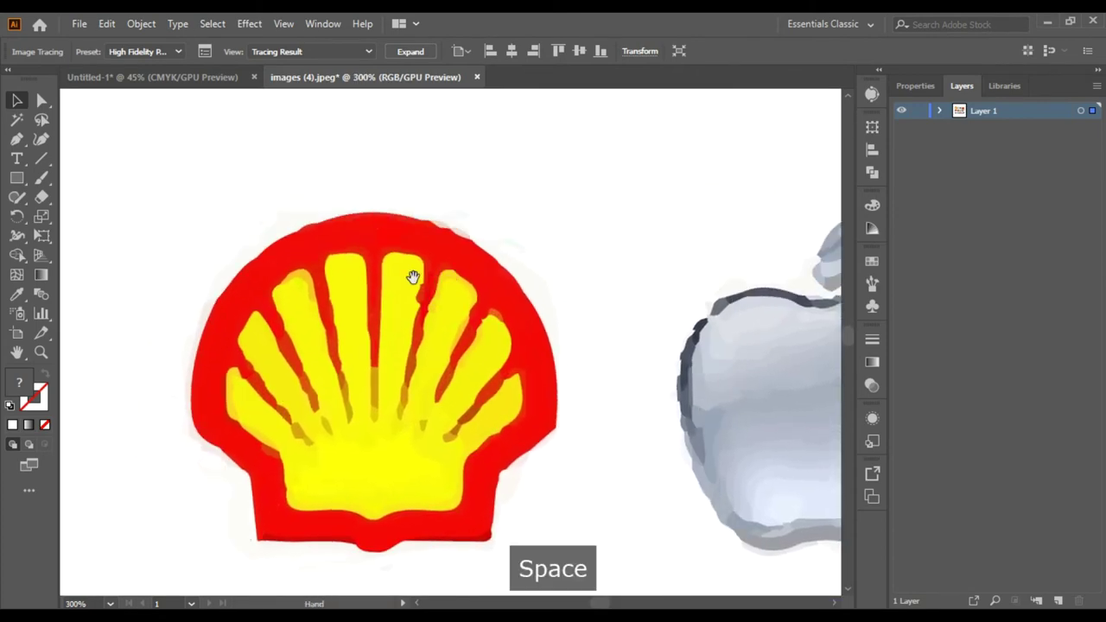
scroll(358, 395, "up", 2)
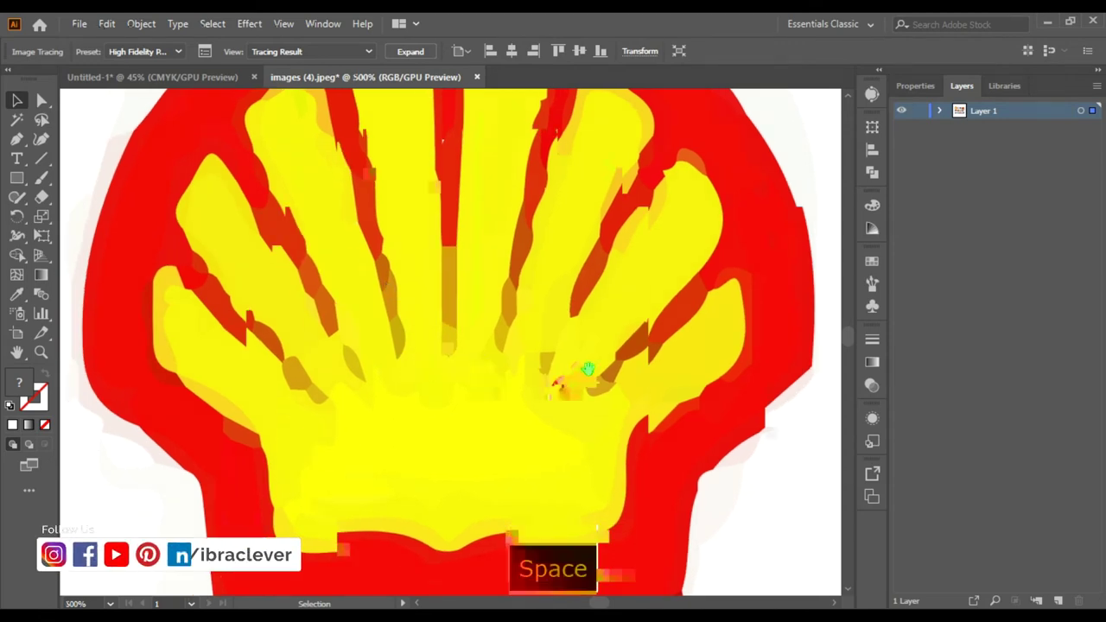
scroll(587, 366, "down", 2)
key("space")
left_click_drag(669, 303, 411, 295)
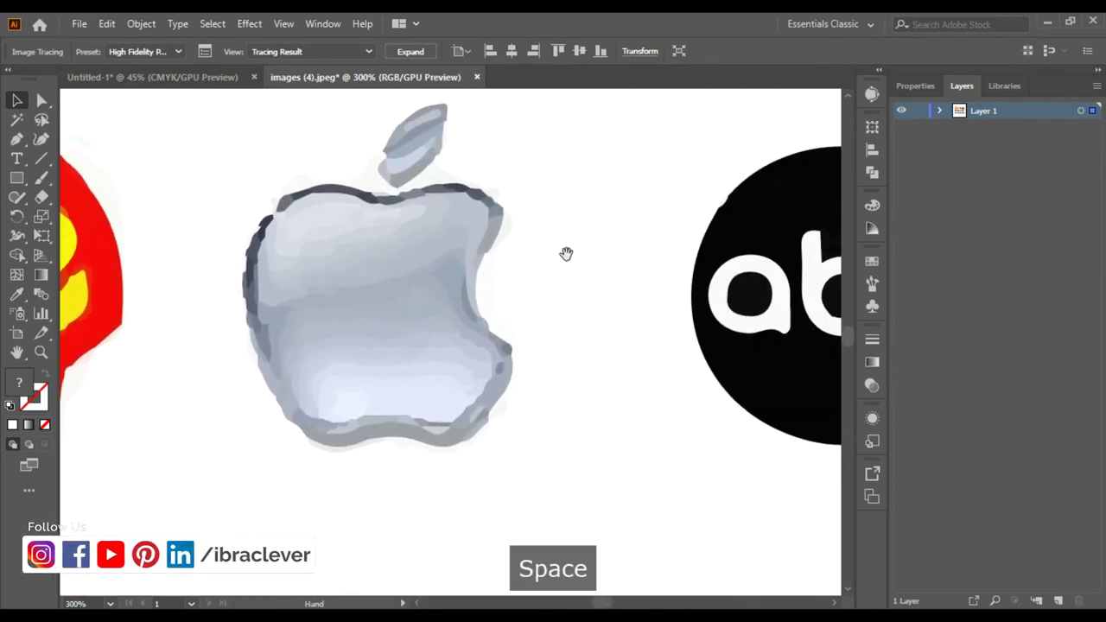
left_click_drag(565, 251, 375, 238)
left_click_drag(783, 371, 570, 377)
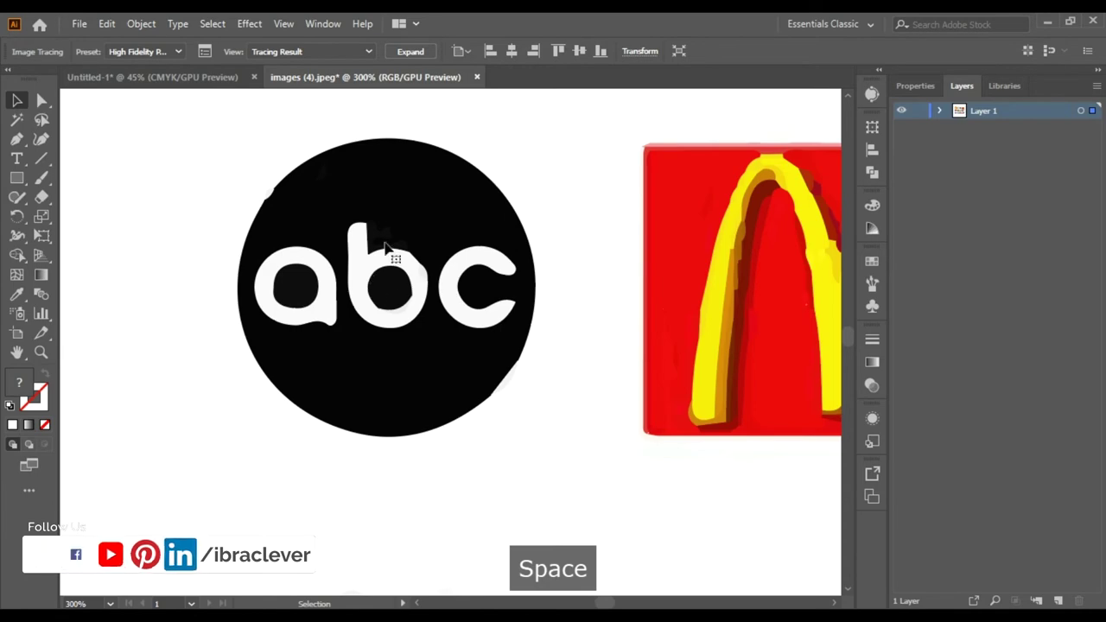
left_click_drag(735, 360, 420, 329)
- Inspect the traced NBC, Nike, UPS and Pepsi logos in the High Fidelity Photo result for edge quality
left_click_drag(486, 249, 439, 279)
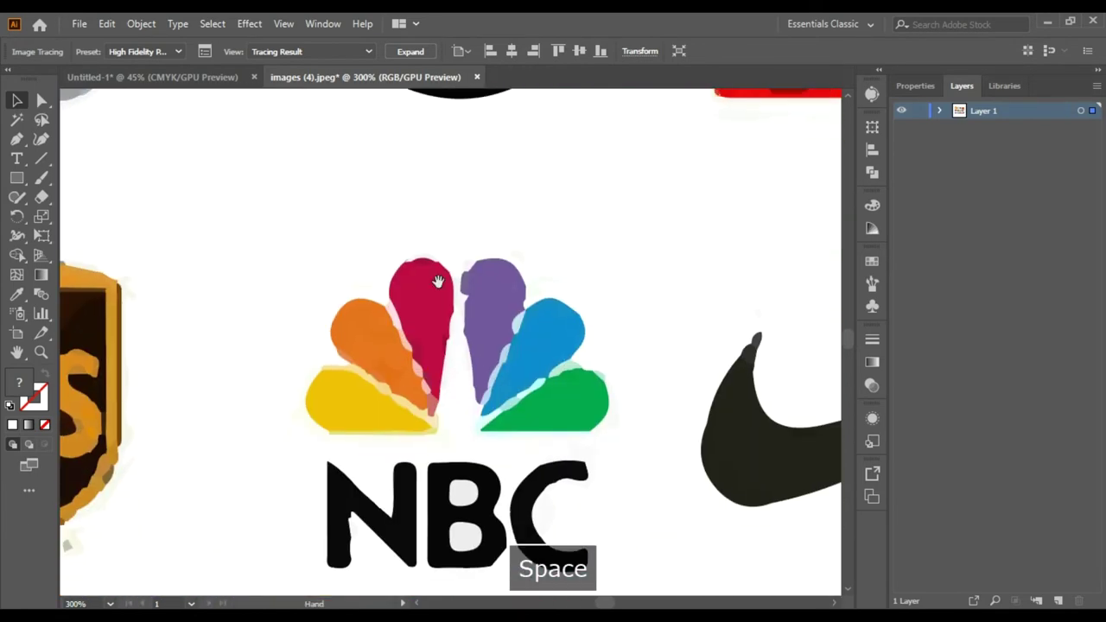
left_click_drag(651, 487, 446, 433)
left_click_drag(641, 445, 404, 434)
left_click_drag(346, 388, 647, 420)
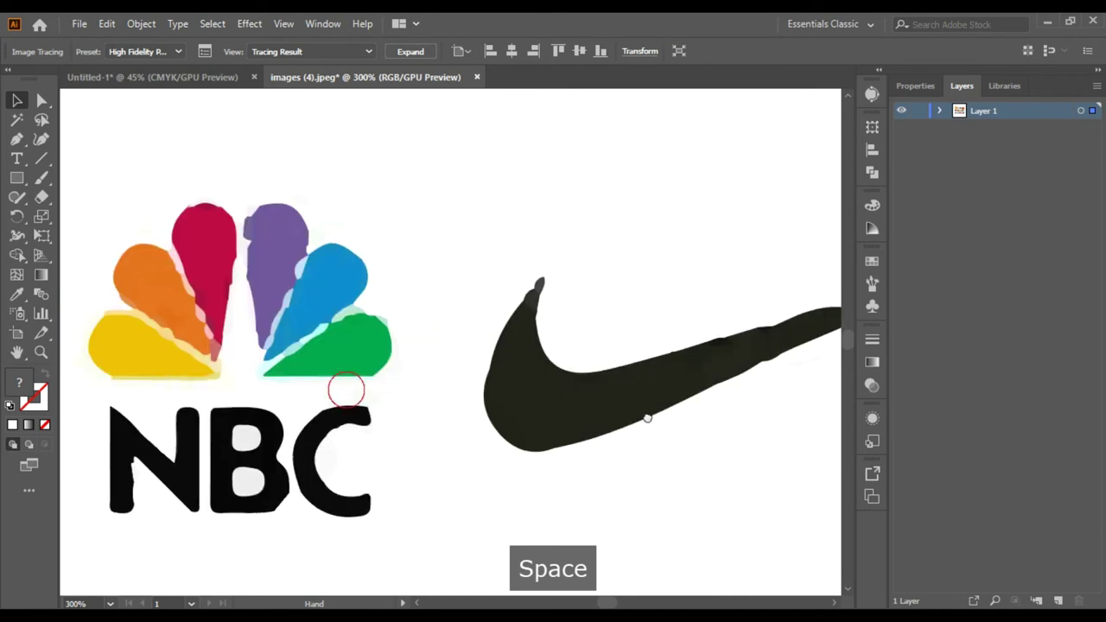
left_click_drag(116, 326, 424, 326)
left_click_drag(206, 323, 336, 342)
left_click_drag(207, 324, 390, 382)
left_click_drag(132, 359, 450, 389)
scroll(449, 388, "down", 2)
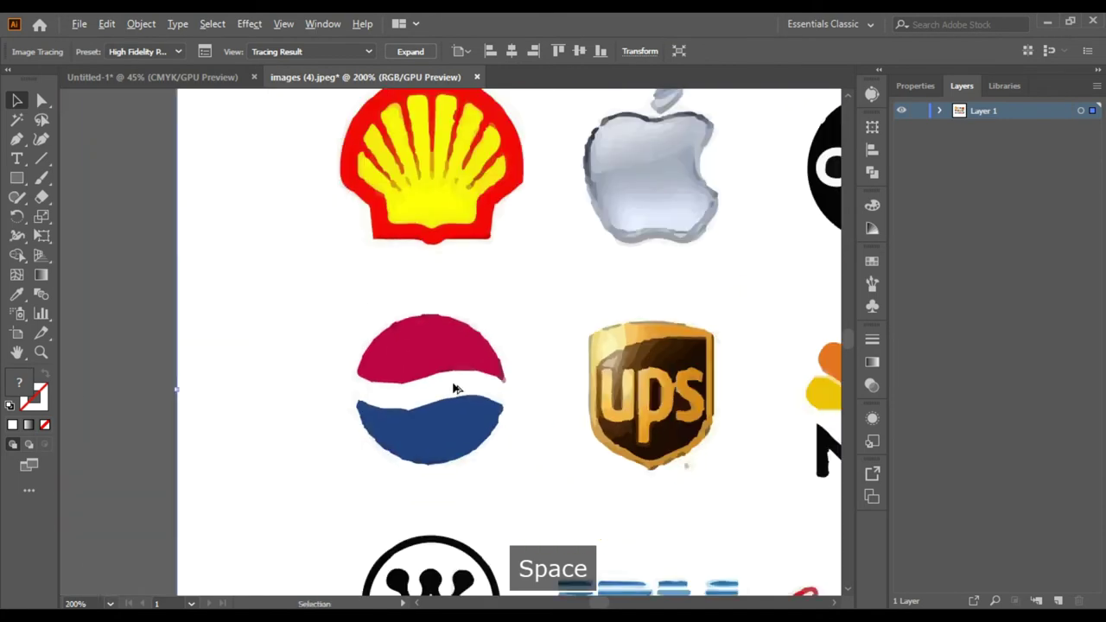
scroll(455, 389, "down", 4)
- Undo the High Fidelity Photo trace and trace the logo sheet image with the default preset
left_click_drag(579, 399, 488, 401)
key("ctrl+z")
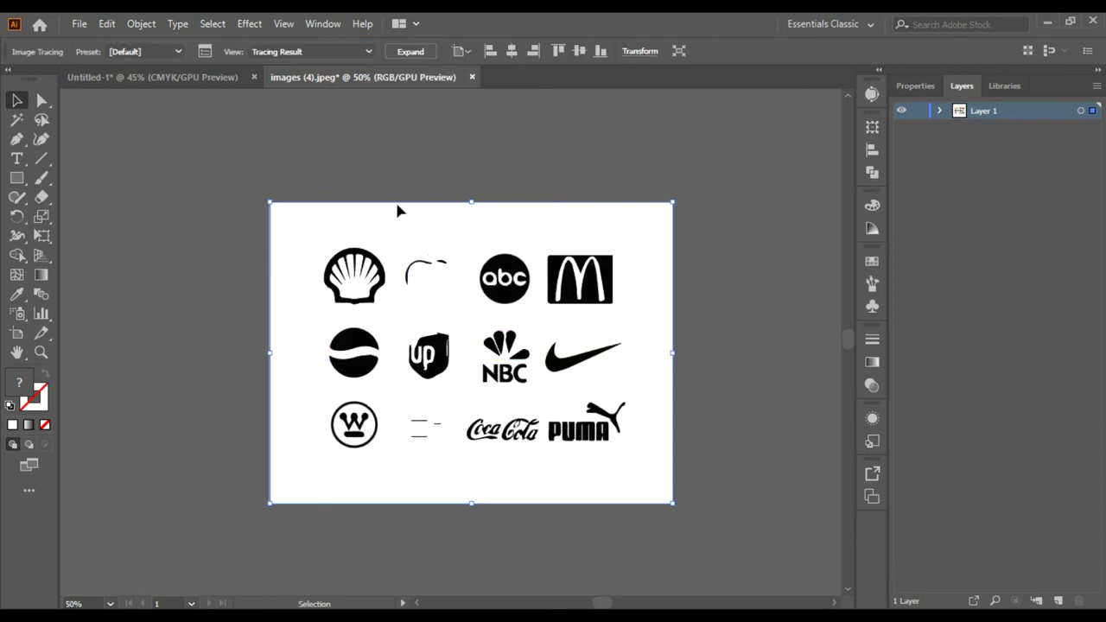
- Examine the default black-and-white trace, checking the Coca-Cola and Puma logos and the outline of the Nike swoosh
scroll(390, 301, "up", 1)
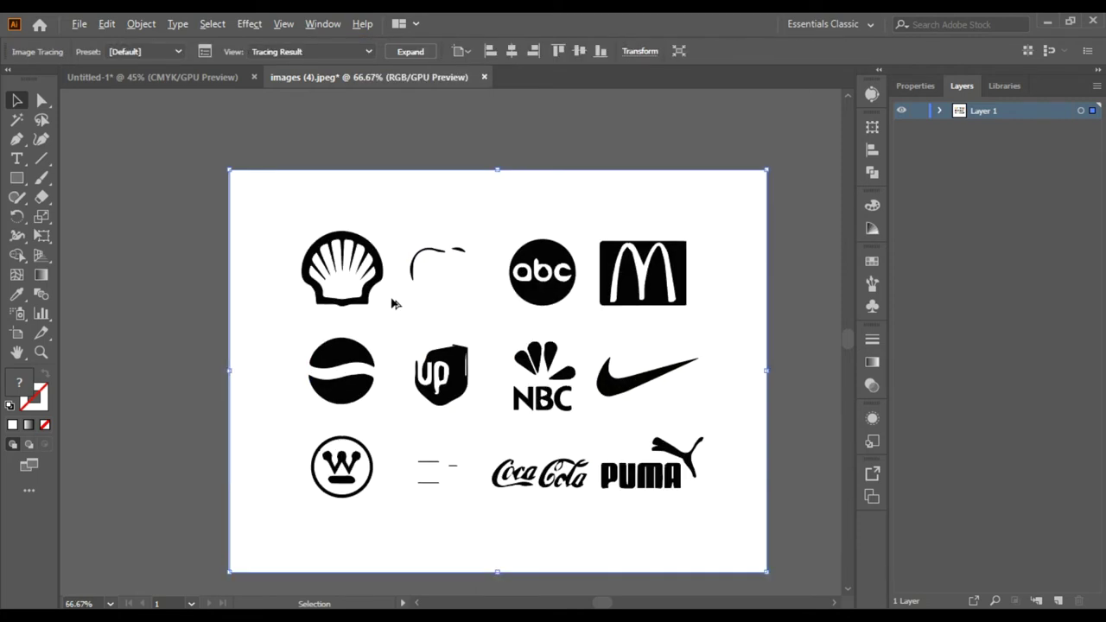
scroll(392, 304, "right", 2)
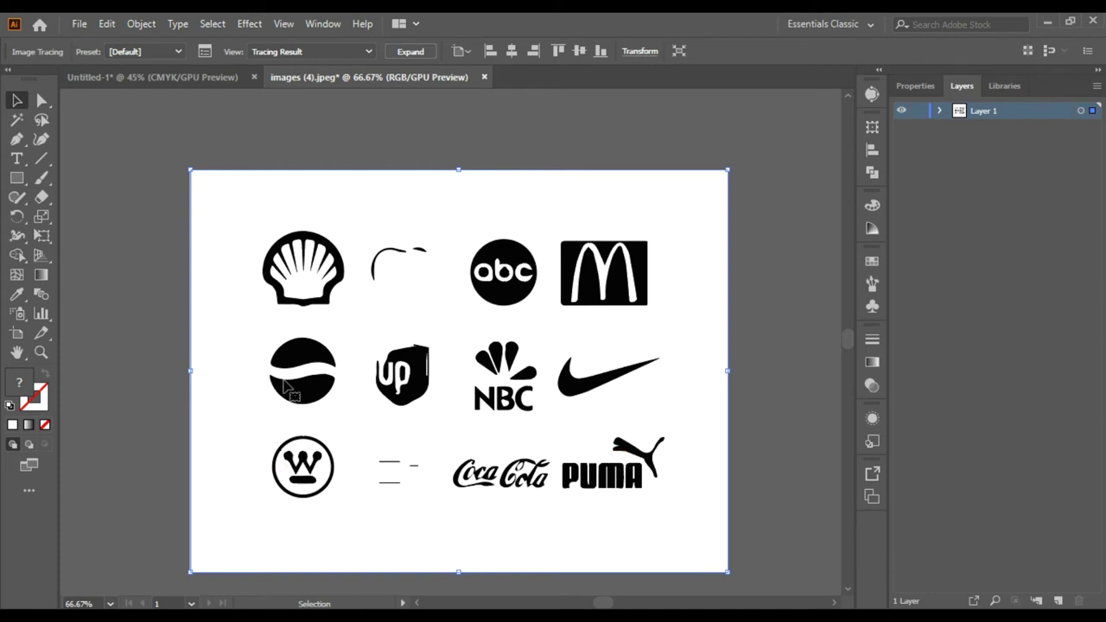
scroll(648, 476, "up", 5)
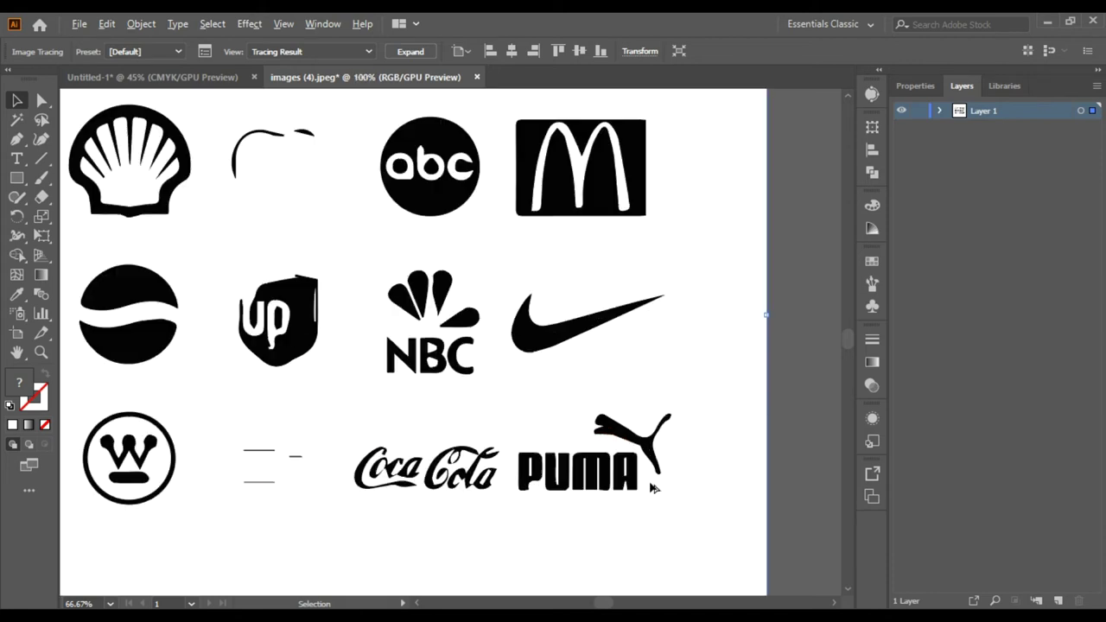
left_click_drag(651, 494, 568, 395)
scroll(570, 399, "up", 1)
left_click_drag(254, 337, 501, 356)
scroll(502, 356, "down", 5)
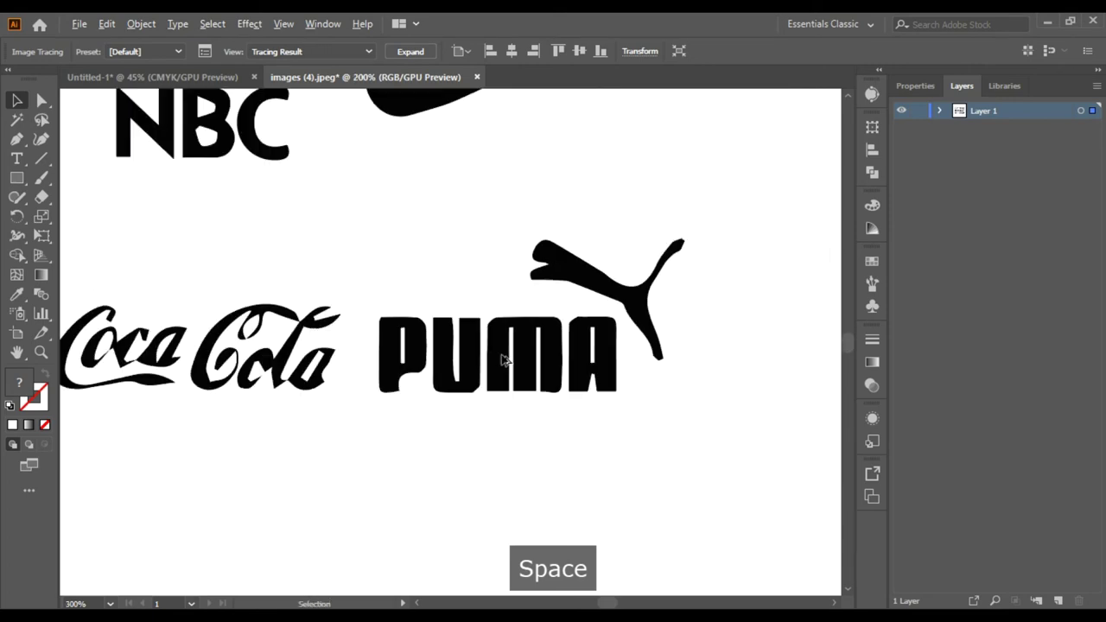
scroll(548, 395, "up", 2)
scroll(614, 272, "up", 2)
left_click_drag(610, 264, 573, 291)
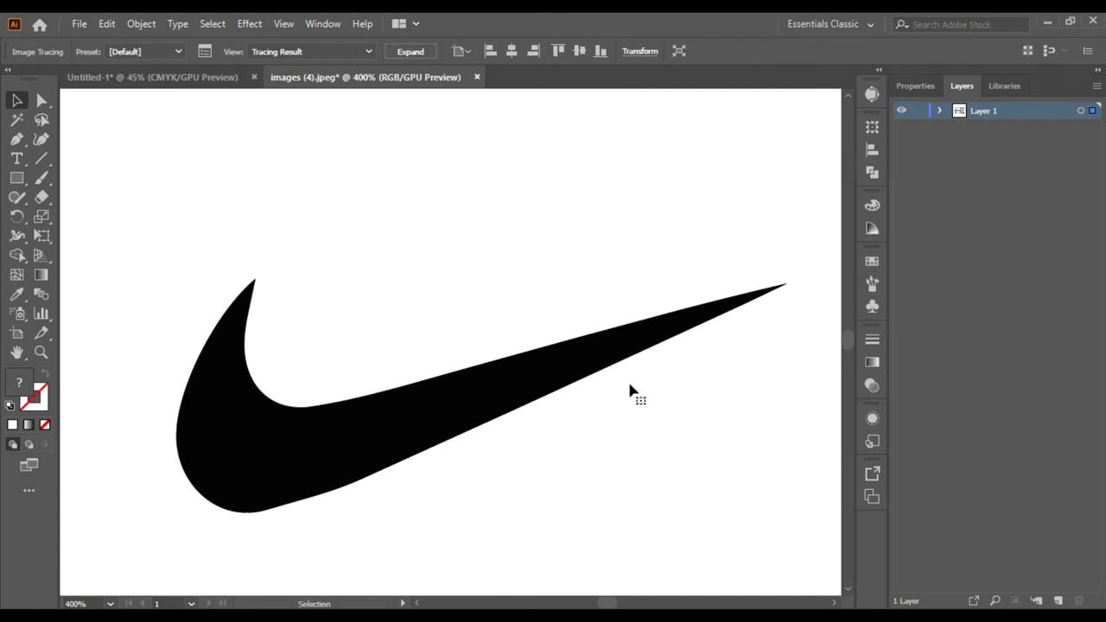
scroll(605, 389, "down", 5)
left_click_drag(445, 316, 455, 286)
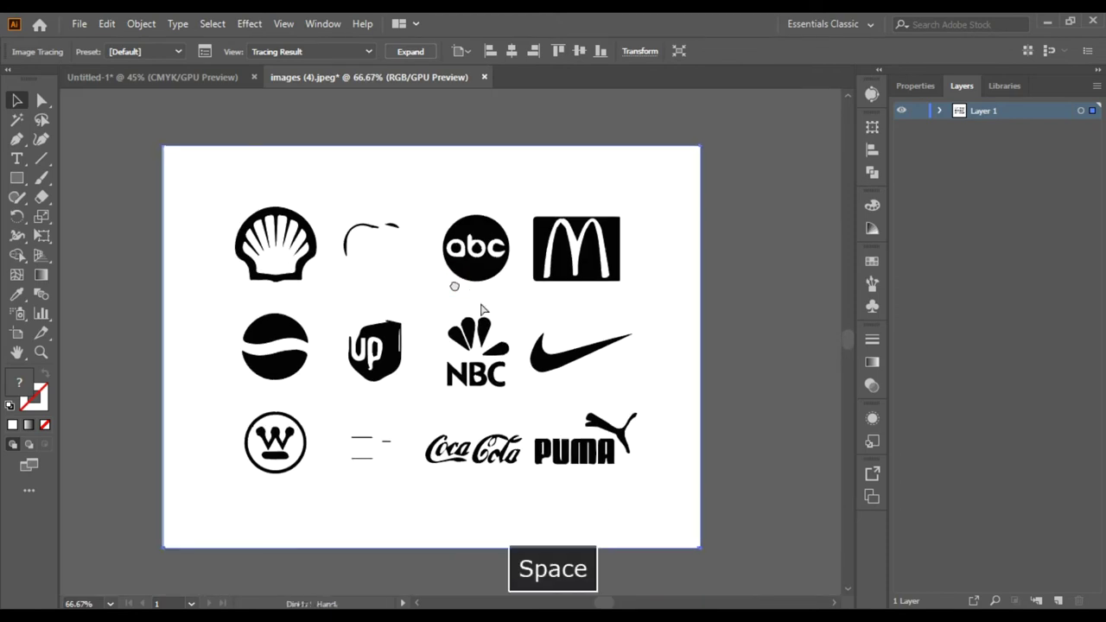
- Undo the default trace and trace the logo sheet image with the Silhouettes preset
key("ctrl+z")
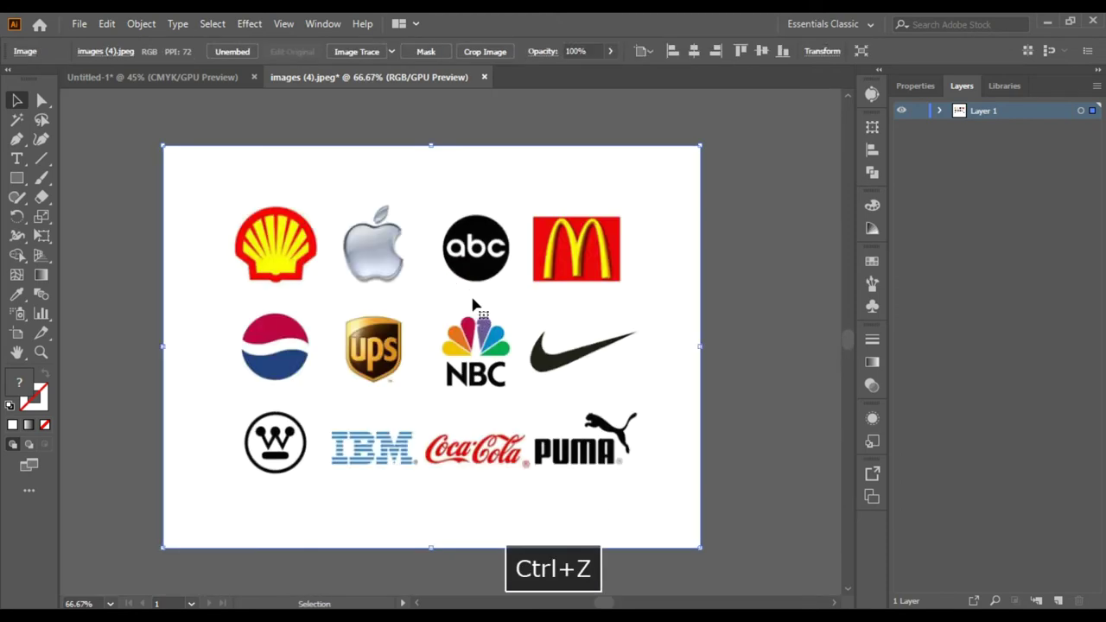
left_click(391, 52)
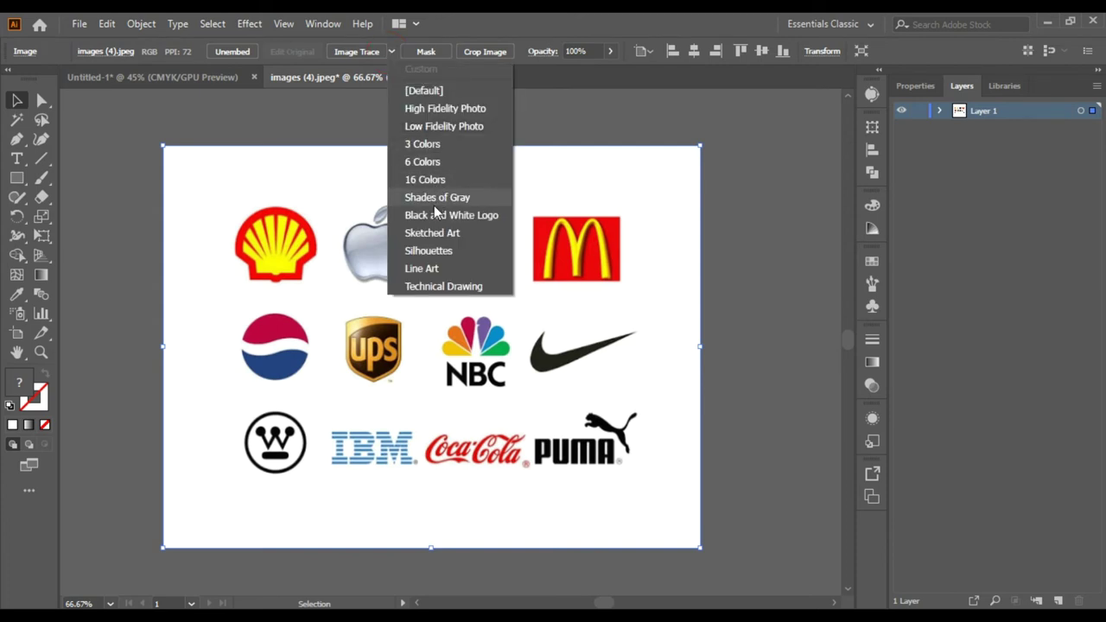
left_click(426, 251)
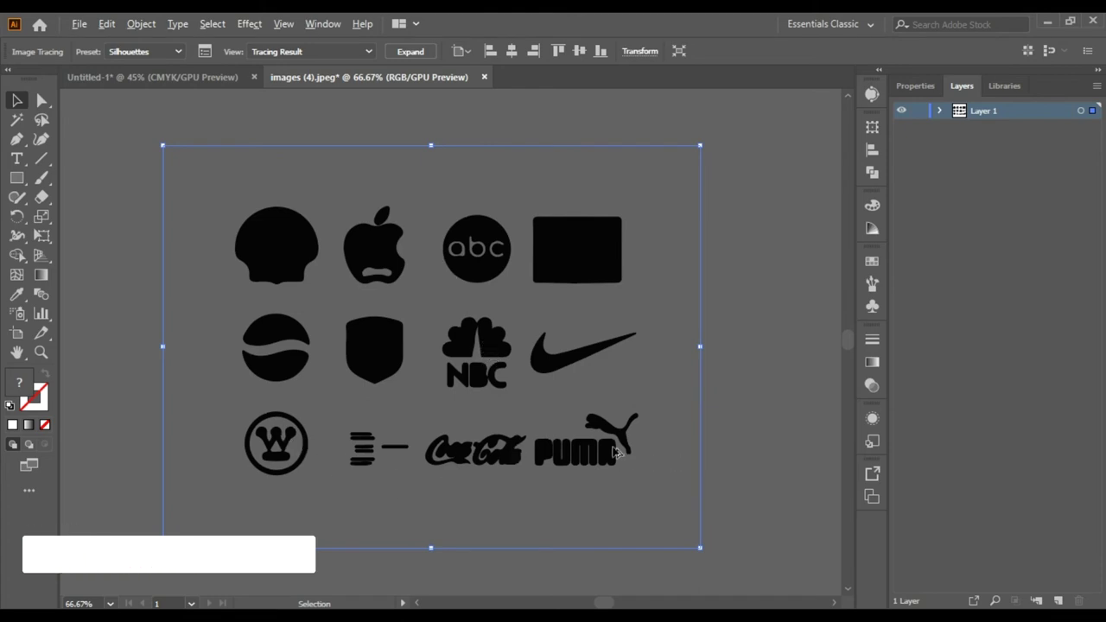
- Examine the outline and tips of the Nike swoosh in the Silhouettes trace
scroll(423, 488, "up", 5)
scroll(613, 452, "down", 3)
key("space")
scroll(601, 419, "up", 2)
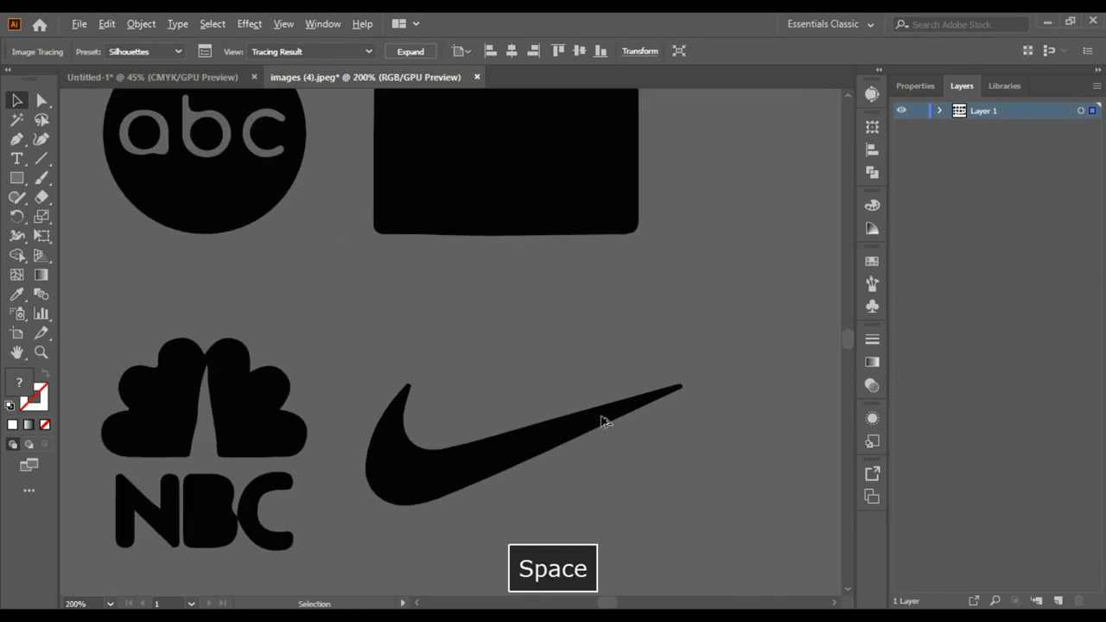
key("space")
scroll(541, 449, "up", 2)
mouse_move(544, 424)
left_mouse_down()
mouse_move(536, 351)
mouse_move(545, 415)
left_mouse_up()
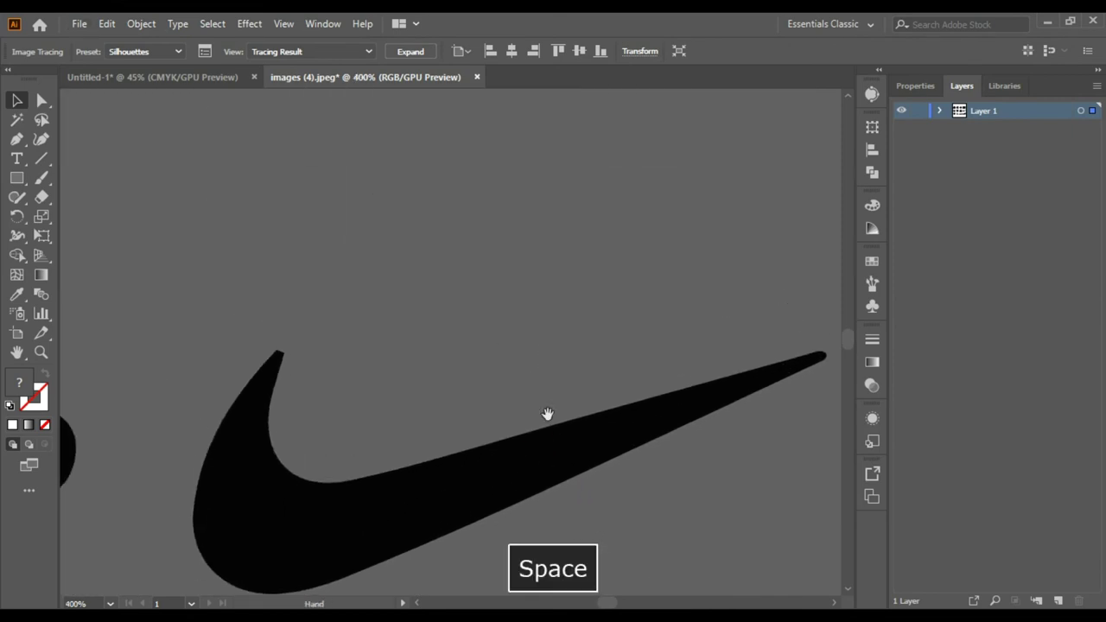
scroll(545, 415, "down", 1)
- Review the remaining logos in the Silhouettes trace, including Shell, Apple, Pepsi, UPS and NBC, then the whole sheet
left_click_drag(472, 210, 507, 452)
left_click_drag(333, 398, 541, 423)
left_click_drag(375, 380, 519, 402)
left_click_drag(285, 406, 519, 411)
left_click_drag(328, 412, 549, 432)
scroll(549, 432, "down", 2)
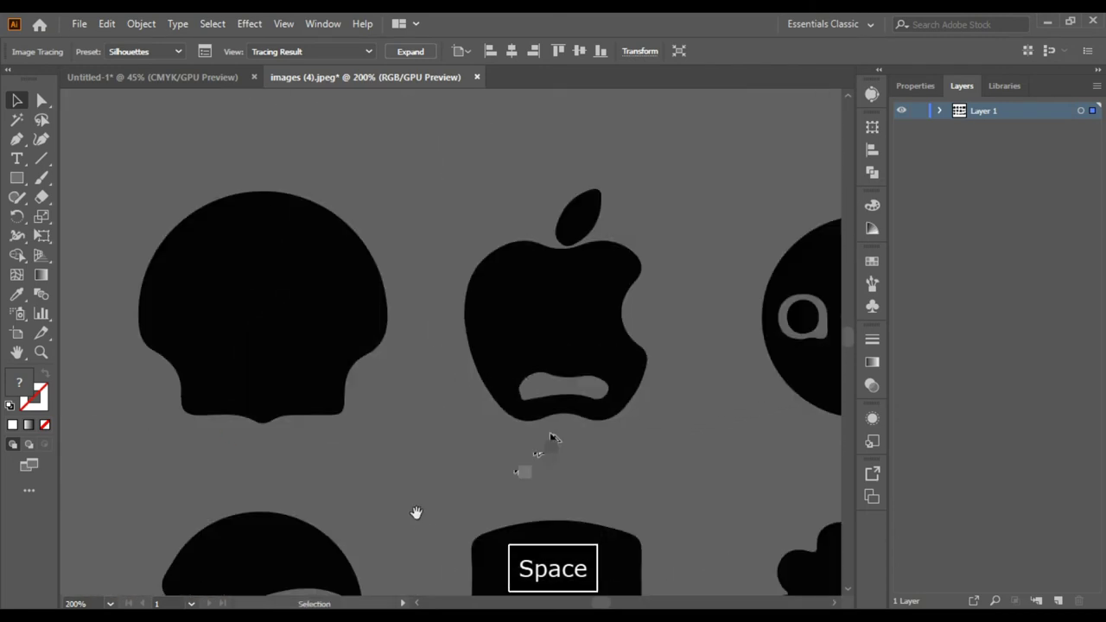
scroll(408, 370, "down", 1)
left_click_drag(610, 531, 516, 402)
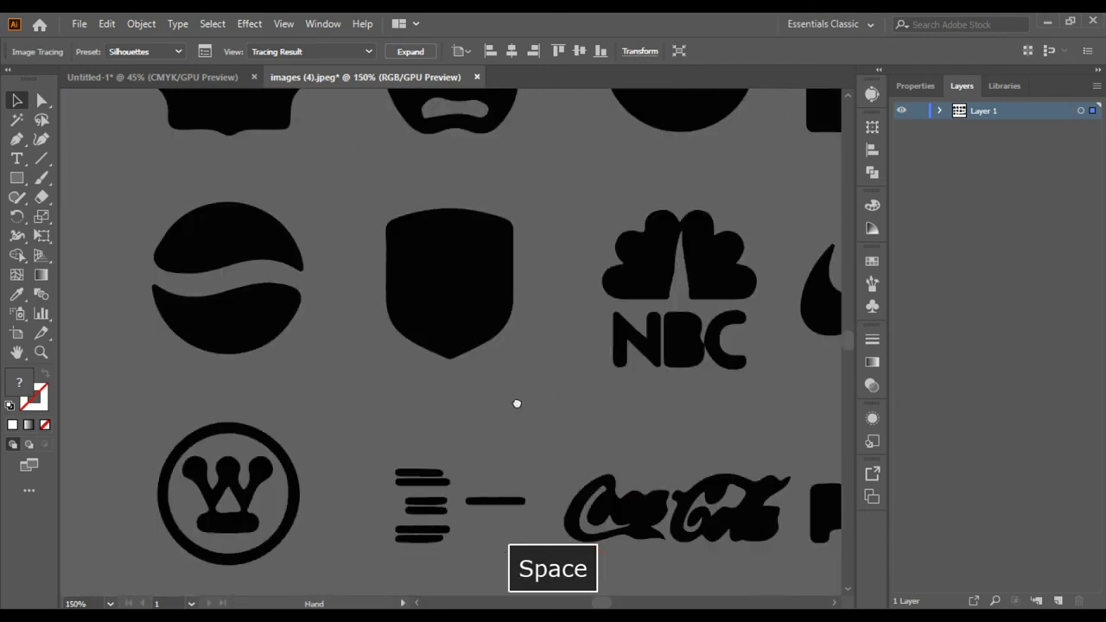
scroll(523, 424, "down", 1)
scroll(523, 424, "down", 2)
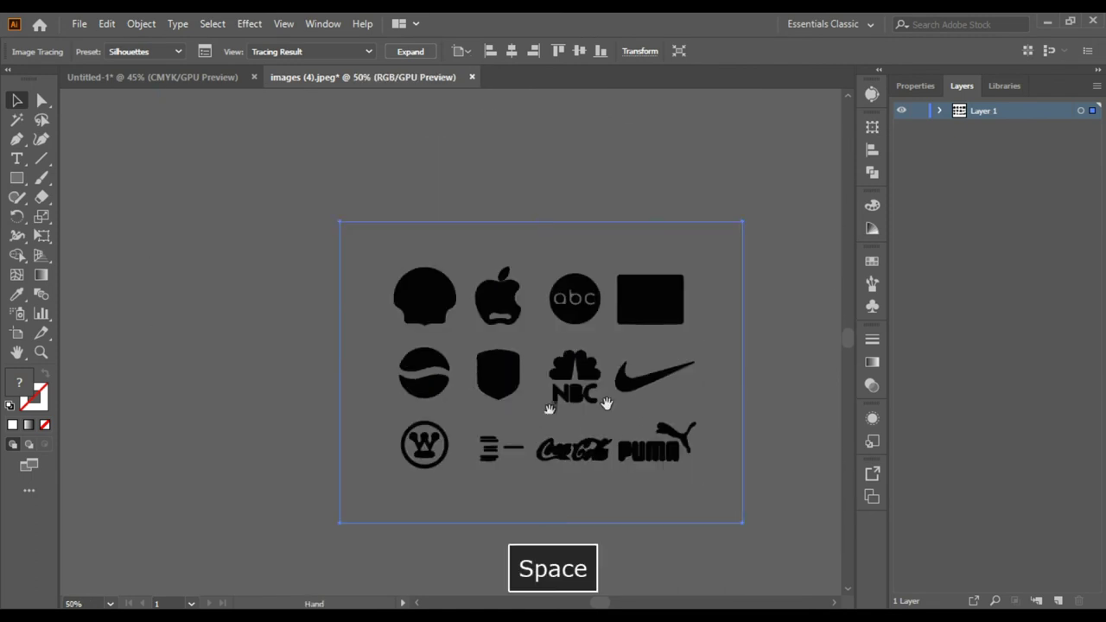
left_click_drag(607, 403, 549, 411)
scroll(549, 410, "up", 1)
scroll(557, 416, "down", 1)
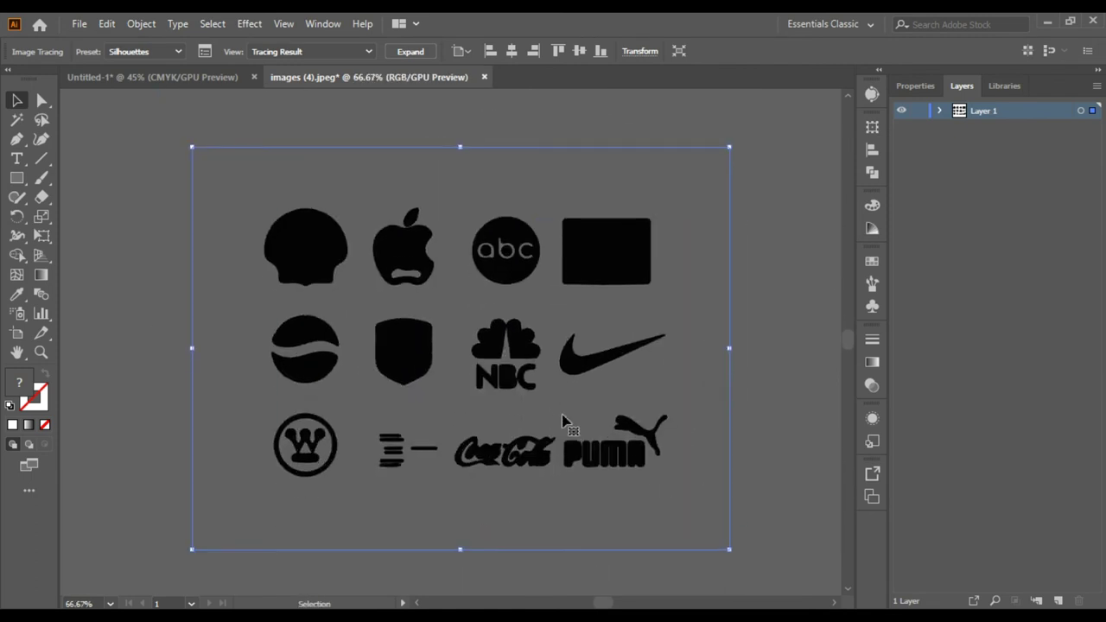
- Undo the Silhouettes trace and trace the logo sheet image with the 16 Colors preset
key("ctrl+z")
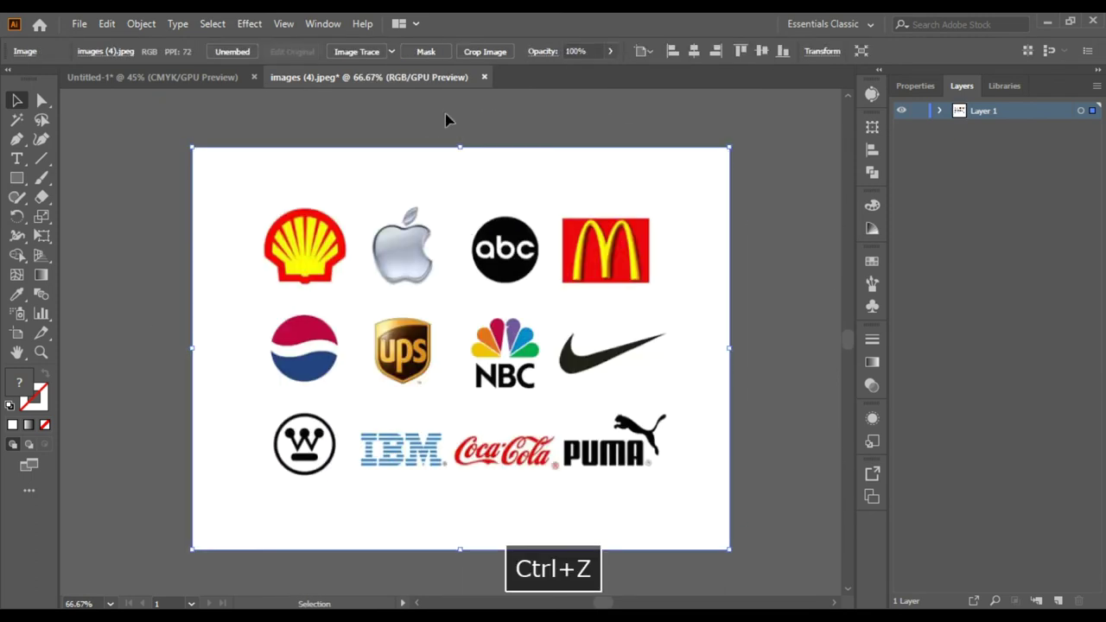
left_click(392, 53)
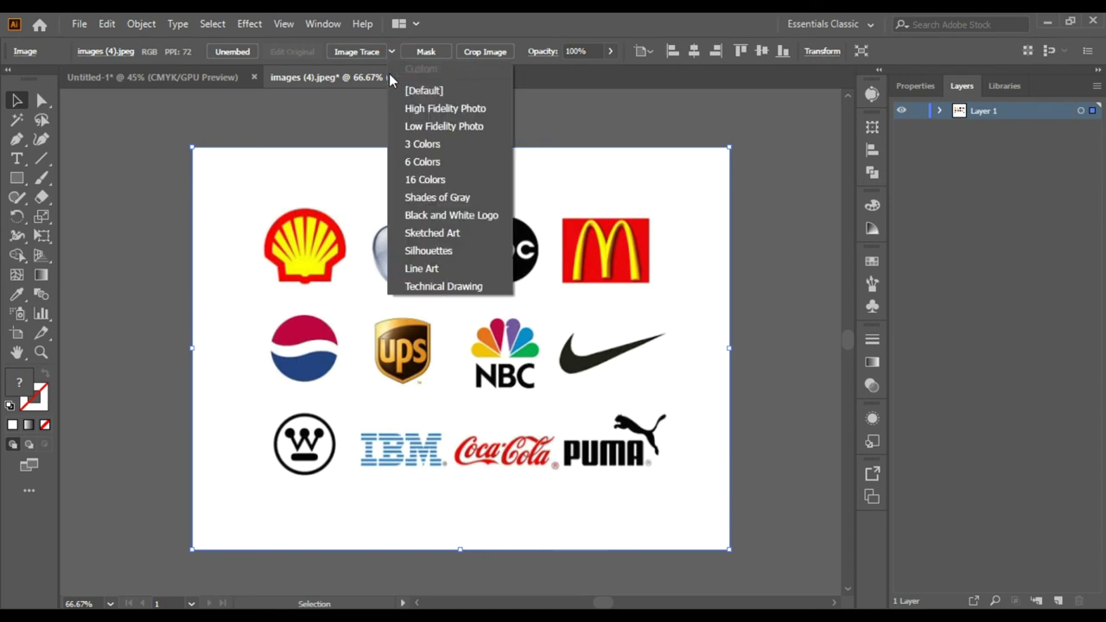
left_click(432, 180)
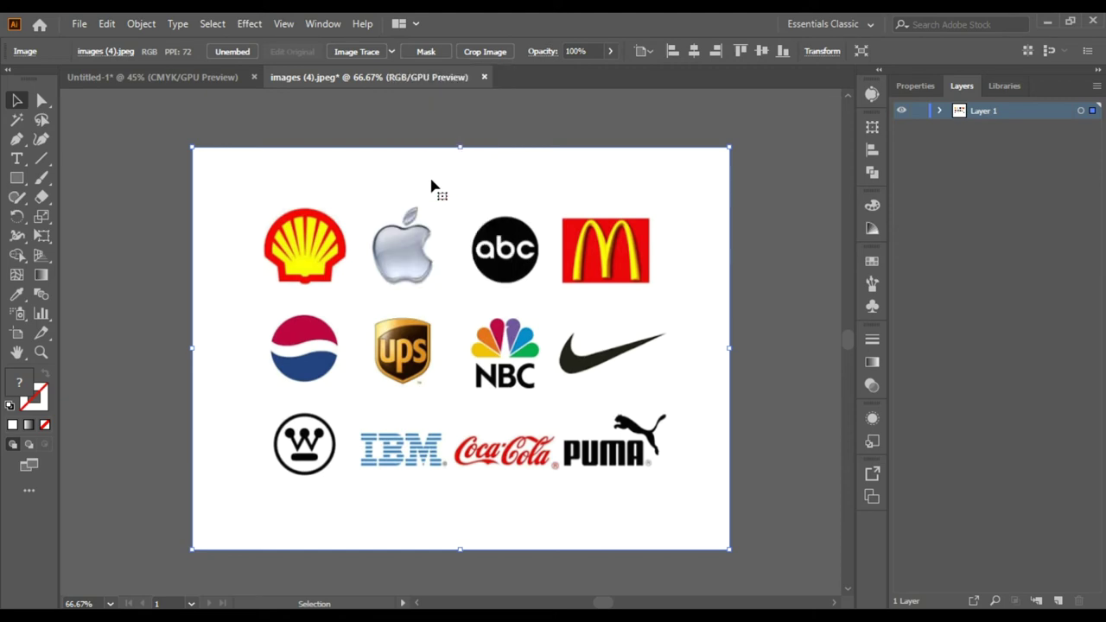
- Examine the 16 Colors trace of the top row of logos, checking the abc lettering up close
scroll(305, 225, "up", 1)
scroll(305, 225, "up", 2)
scroll(311, 234, "down", 1)
key("space")
left_click_drag(311, 234, 366, 257)
scroll(449, 328, "right", 4)
scroll(419, 296, "up", 1)
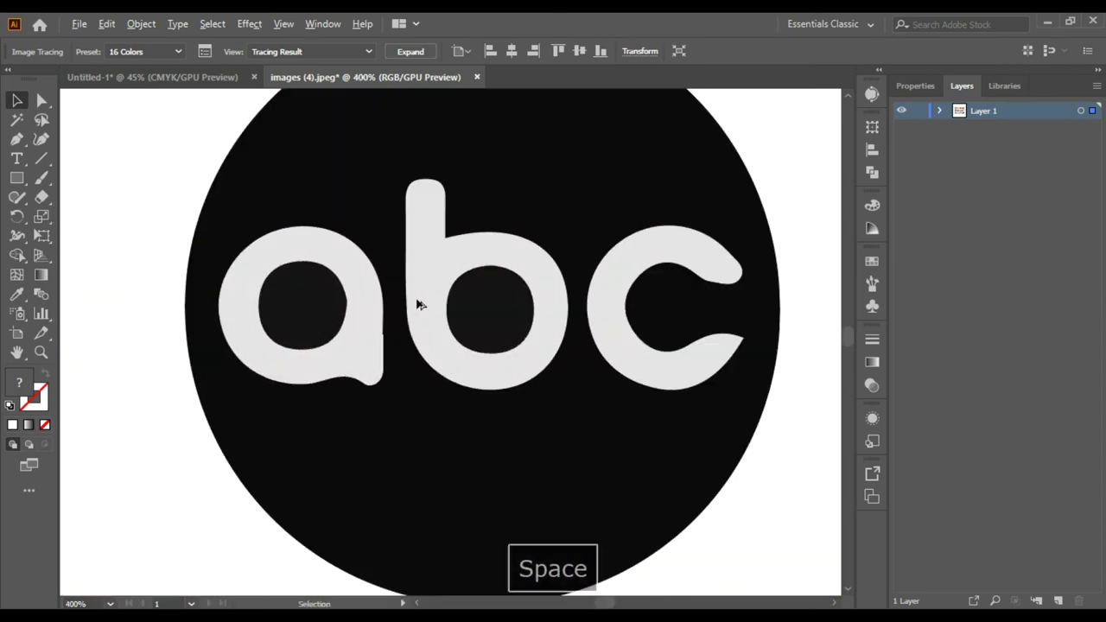
scroll(420, 304, "down", 1)
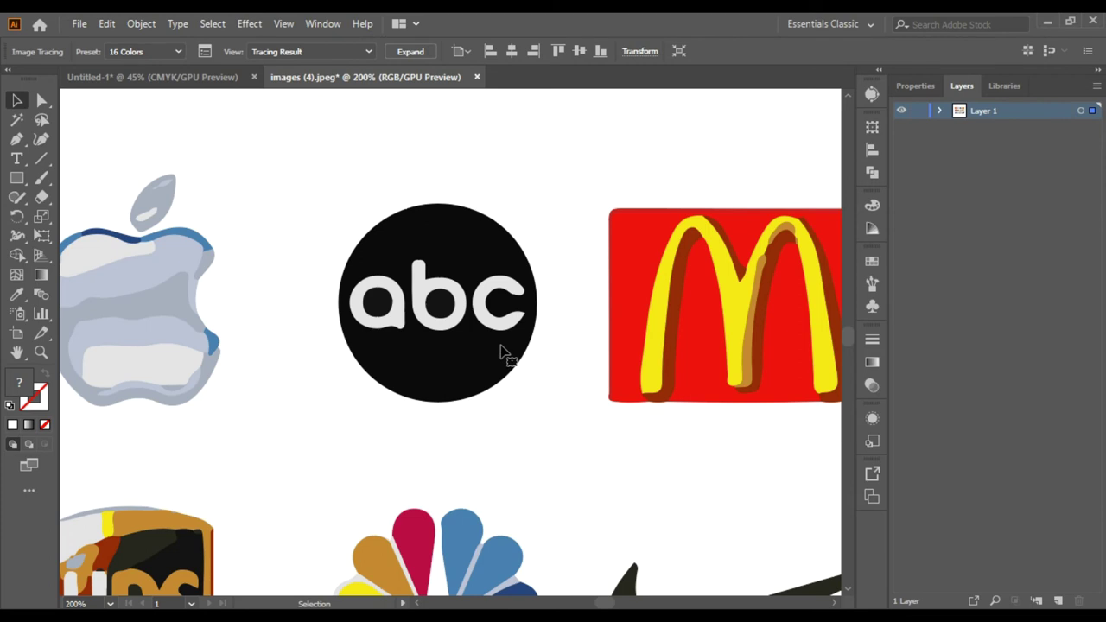
- Inspect the NBC, Nike, UPS and Pepsi logos in the 16 Colors trace for colour and edge accuracy
key("space")
left_click_drag(496, 444, 493, 250)
scroll(412, 425, "up", 1)
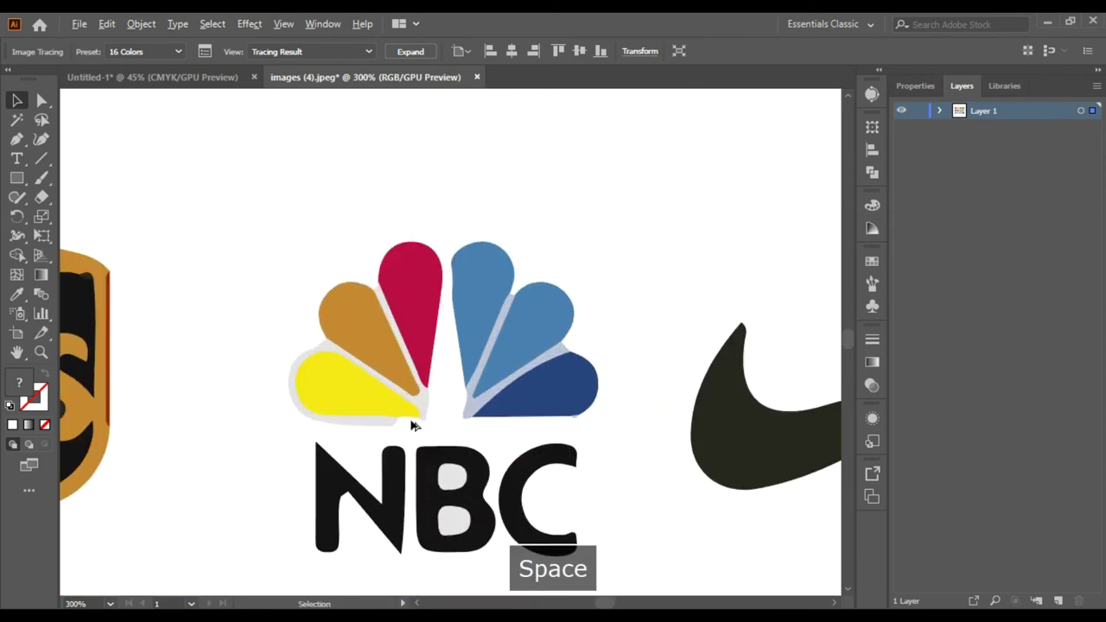
scroll(420, 439, "down", 1)
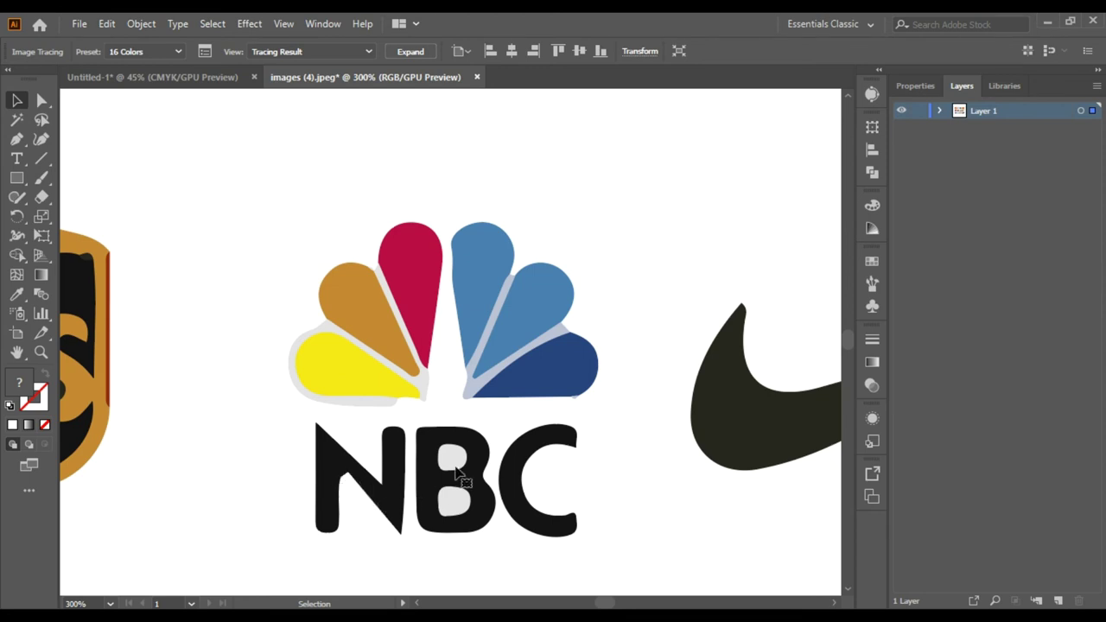
scroll(466, 471, "down", 2)
left_click_drag(294, 386, 112, 313)
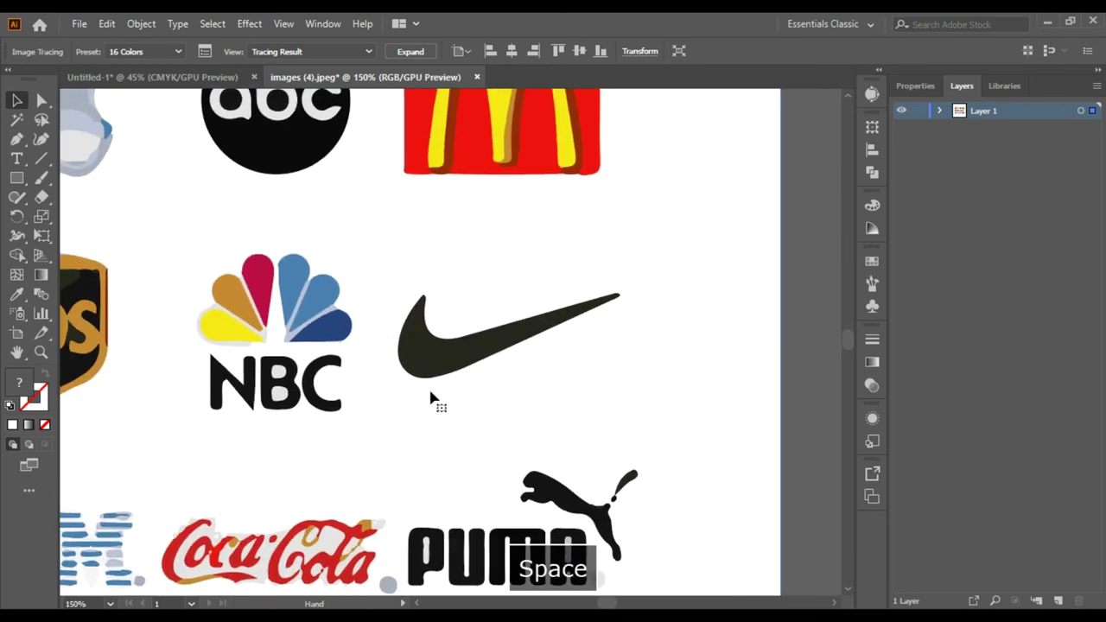
left_click_drag(476, 467, 600, 373)
left_click_drag(274, 395, 484, 363)
left_click_drag(248, 266, 297, 259)
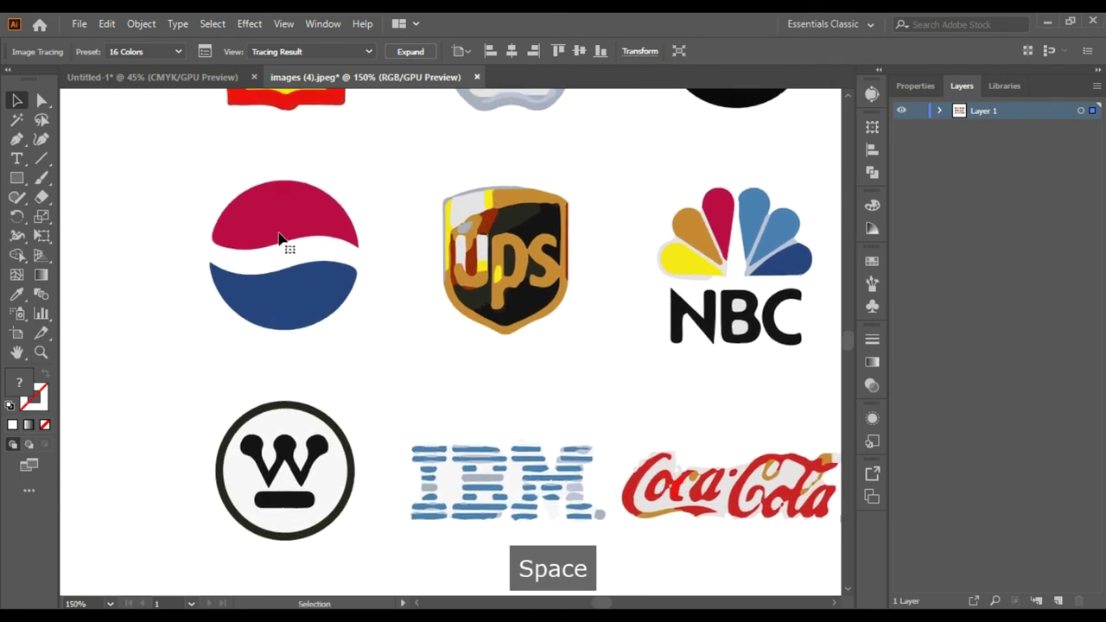
- Expand the 16 Colors tracing of the logo sheet into vector paths and ungroup the result
scroll(461, 388, "down", 3)
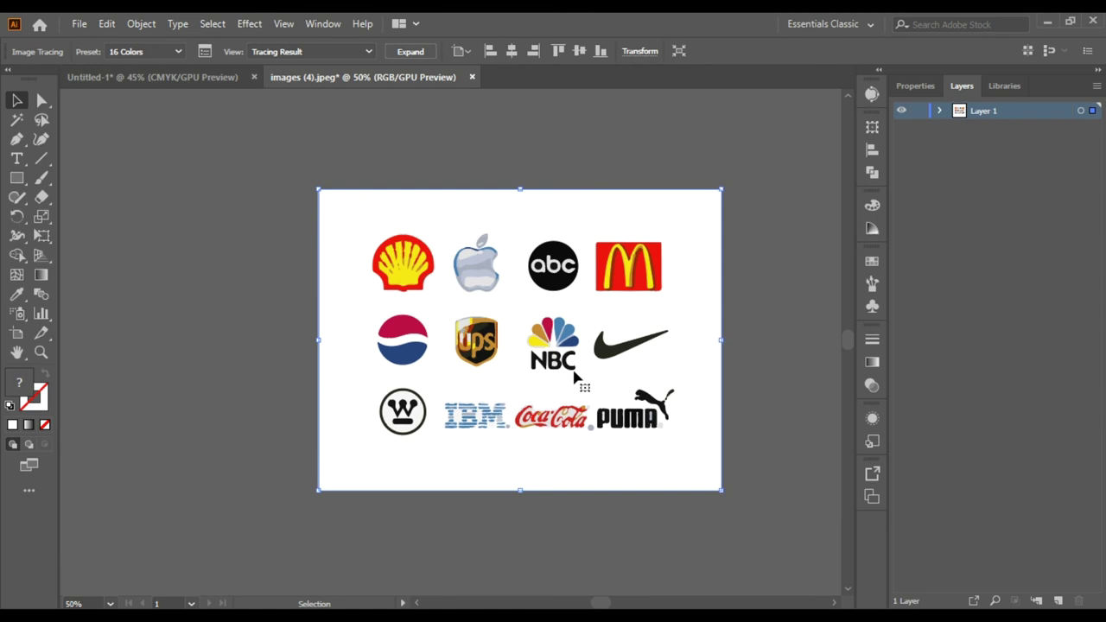
key("space")
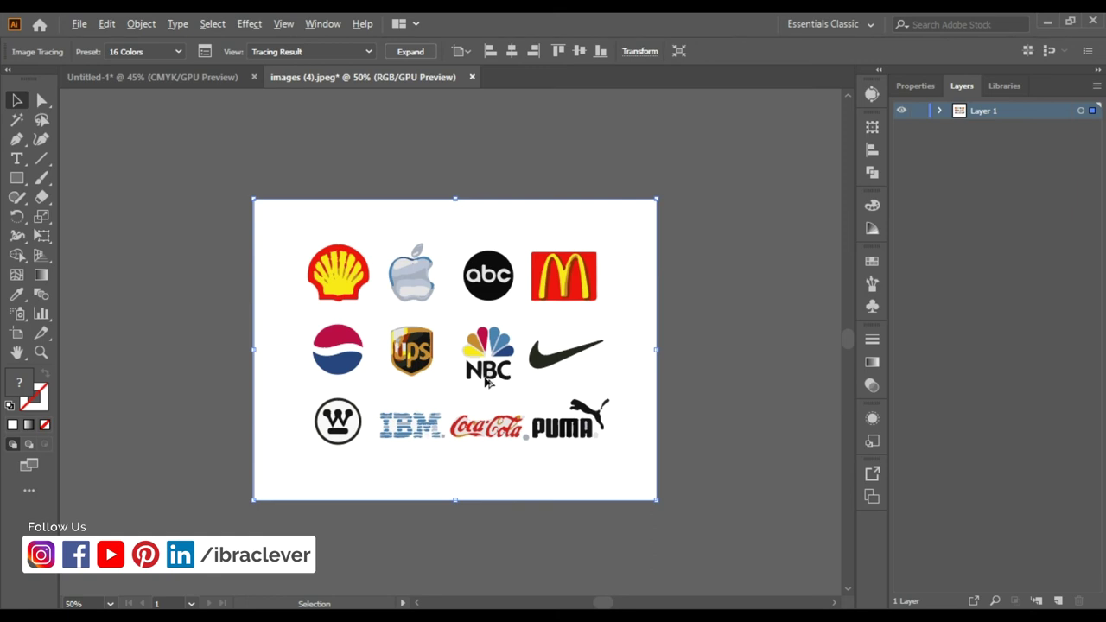
scroll(487, 382, "up", 1)
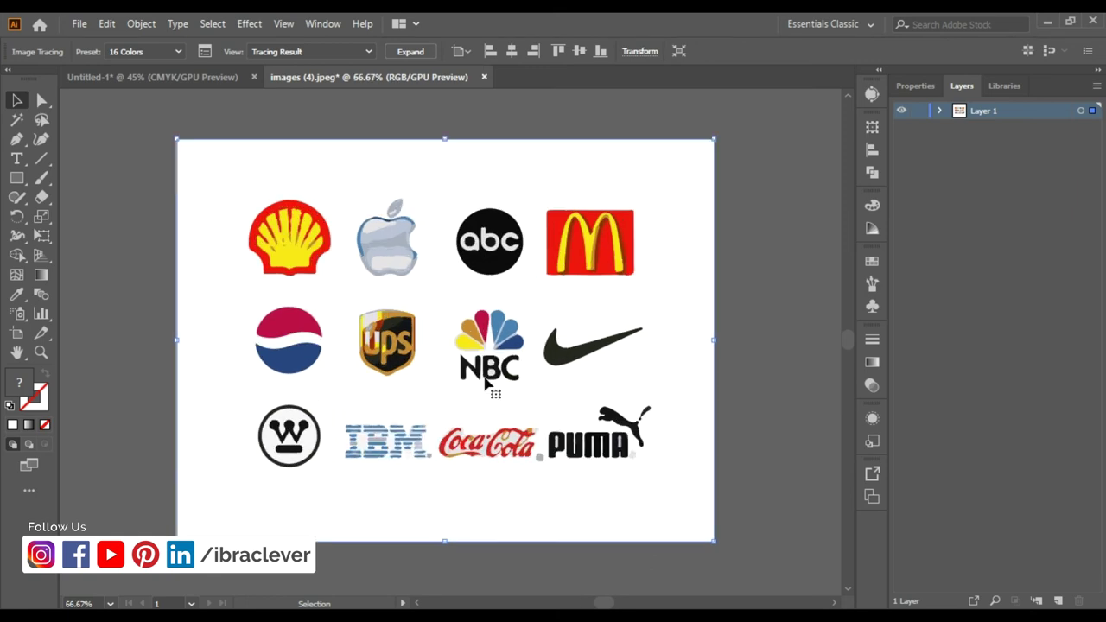
left_click(409, 52)
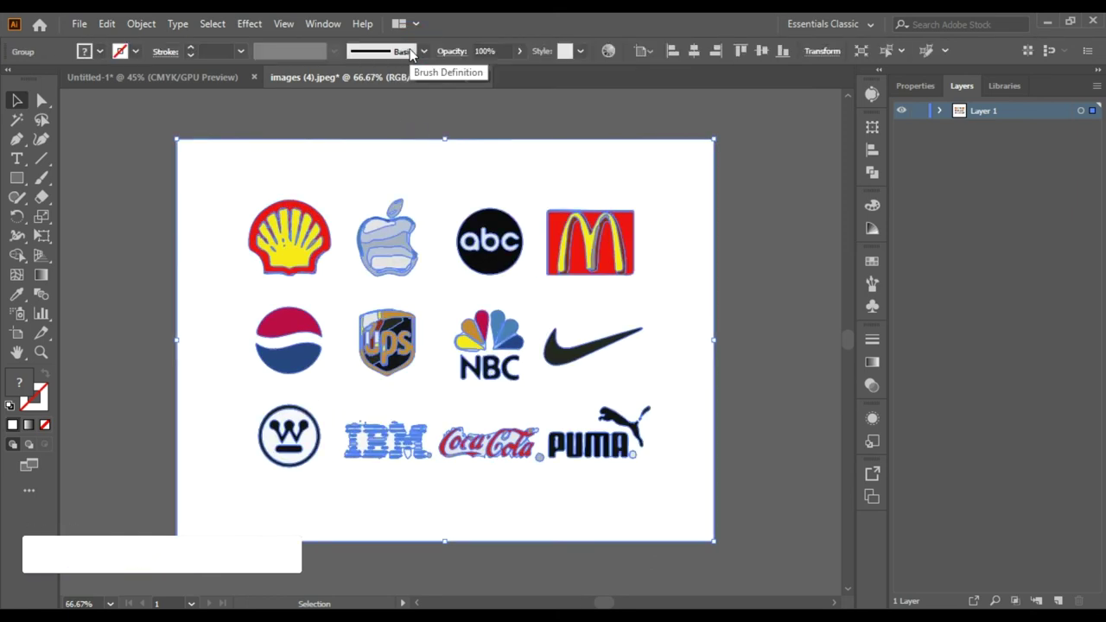
right_click(450, 279)
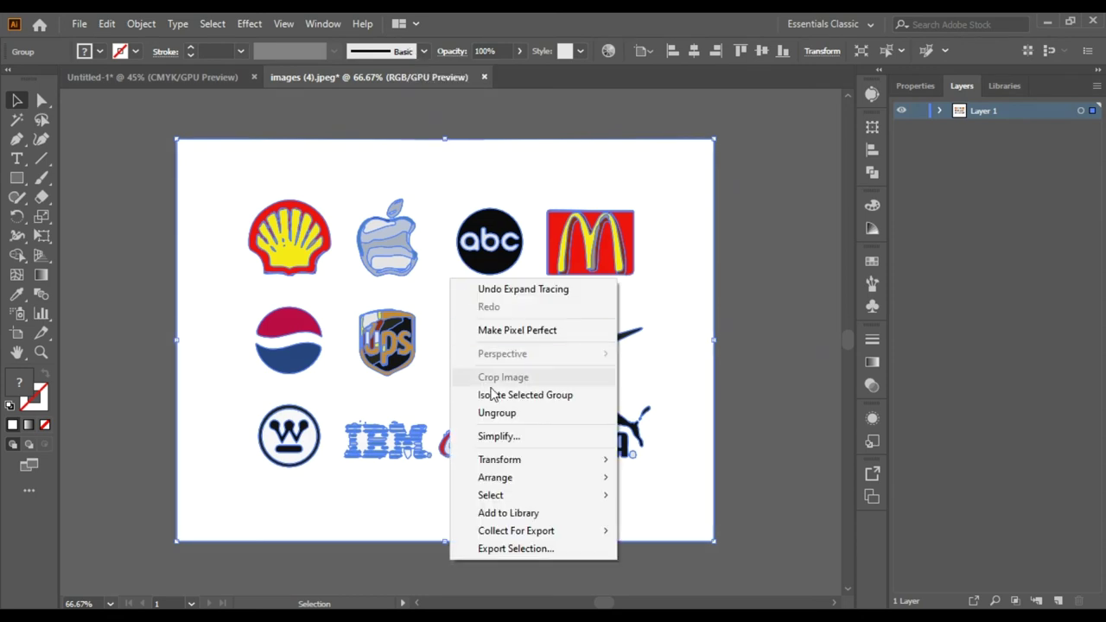
left_click(498, 413)
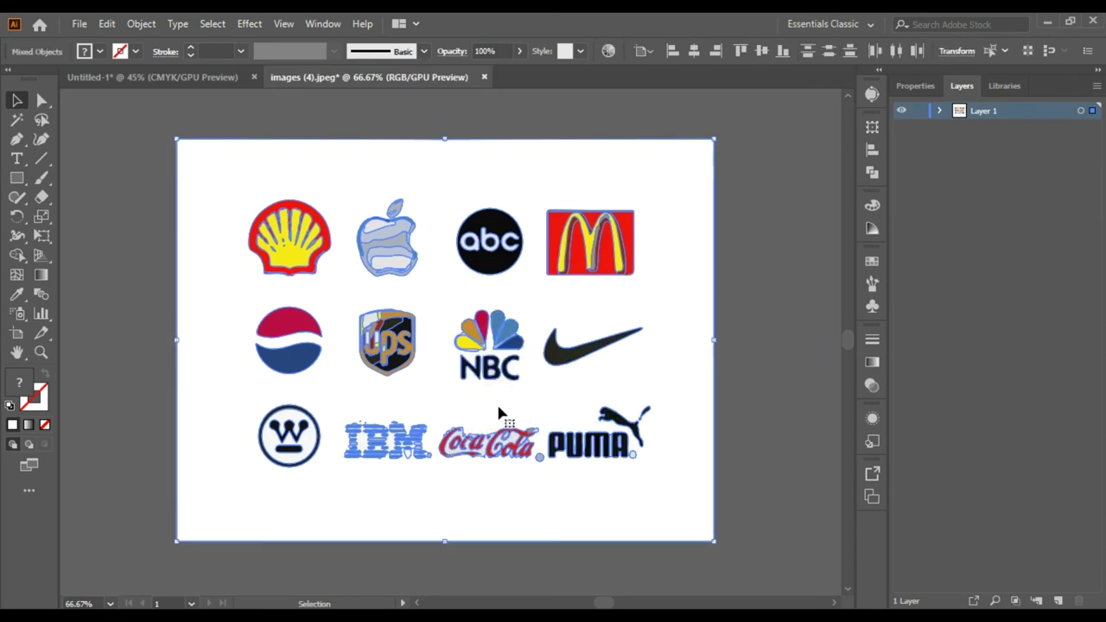
- Select only the white background shape behind the logos and delete it
left_click(728, 245)
left_click(656, 253)
key("Delete")
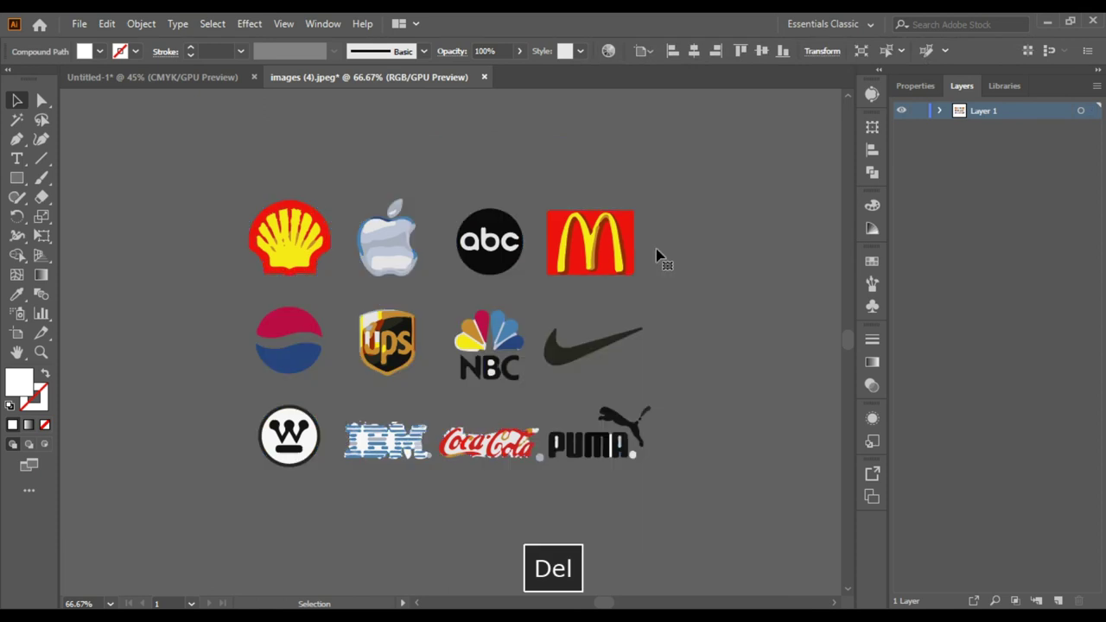
- Move the Pepsi logo and the circled W logo away to the left of the other logos, and clear the selection
left_click_drag(294, 356, 152, 355)
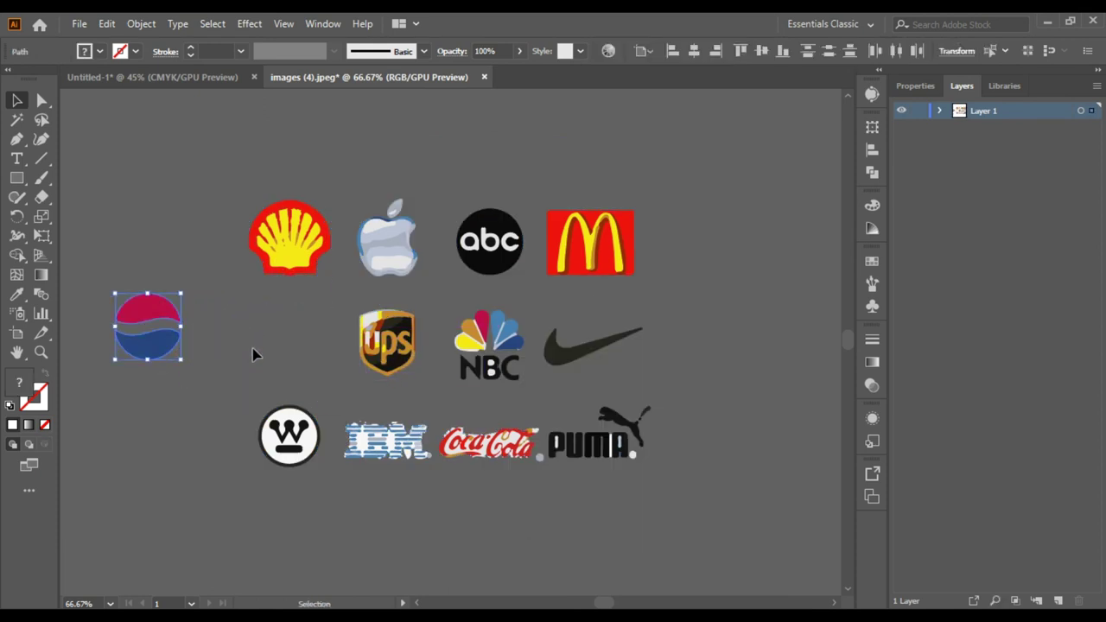
left_click_drag(303, 471, 177, 445)
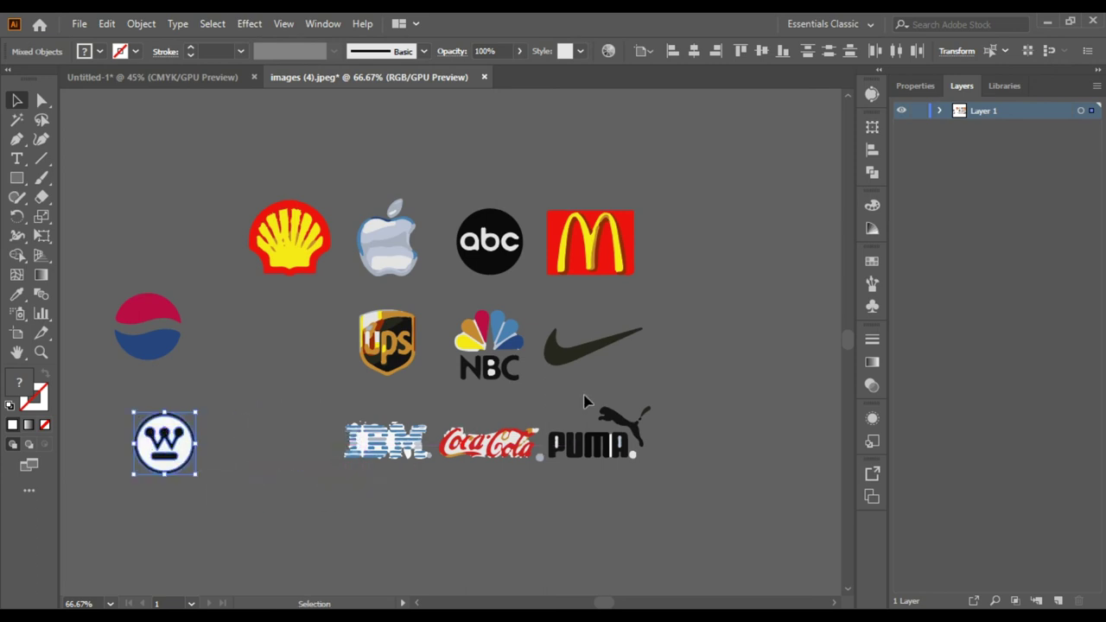
left_click(629, 436)
left_click(691, 363)
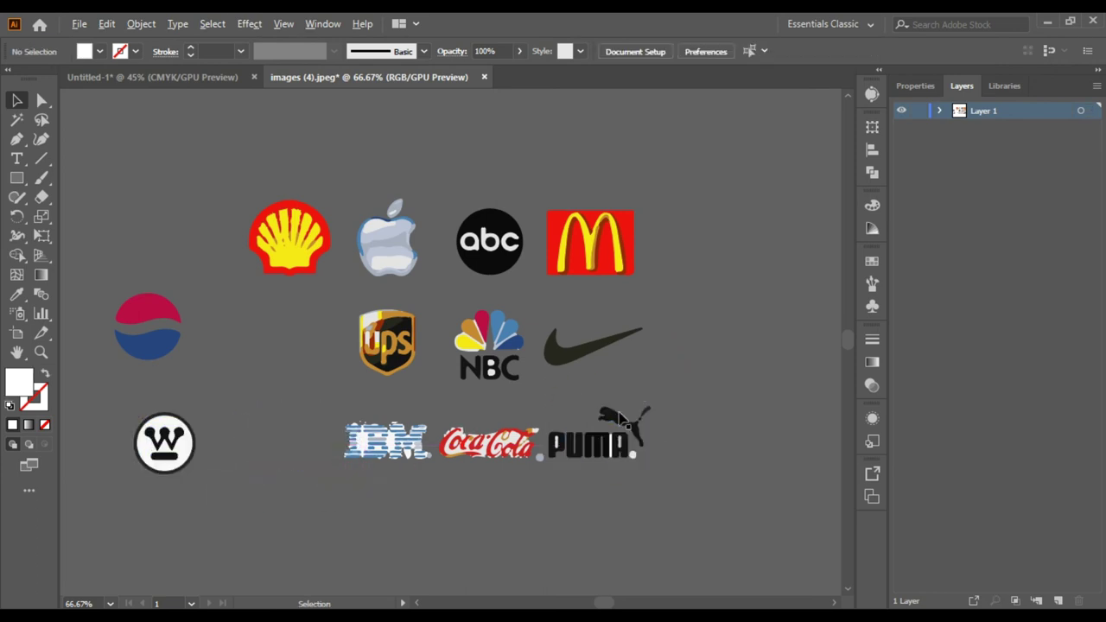
- Inspect the separate vector pieces of the Puma logo by selecting the cat, its tail and the letters P and U individually
scroll(622, 419, "up", 3)
scroll(620, 419, "up", 1)
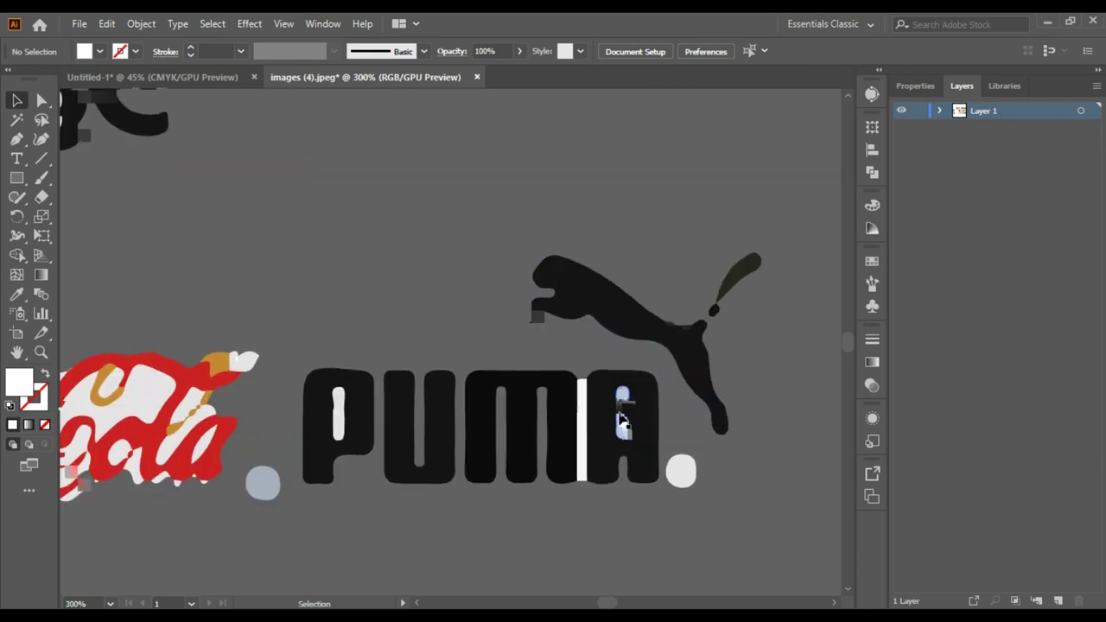
left_click(617, 288)
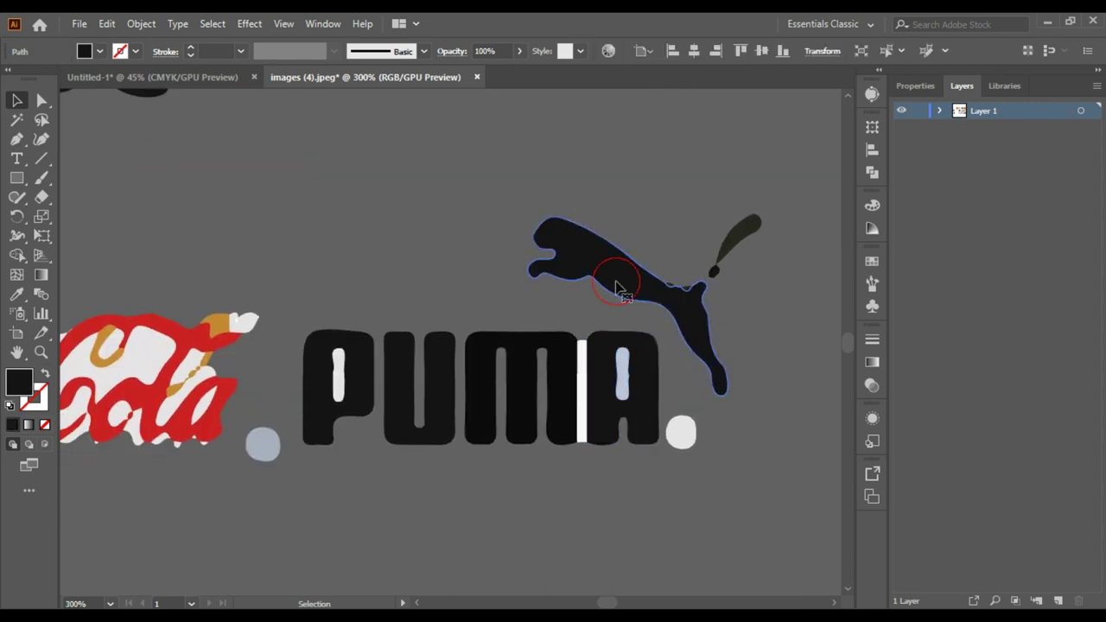
left_click(746, 229)
left_click(359, 380)
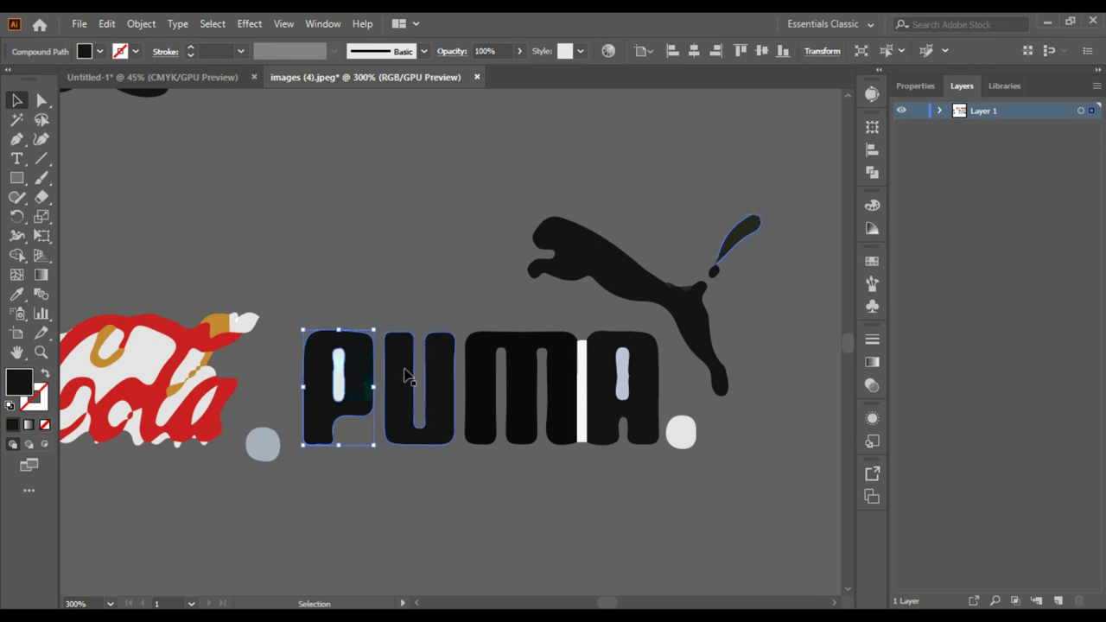
left_click(401, 372)
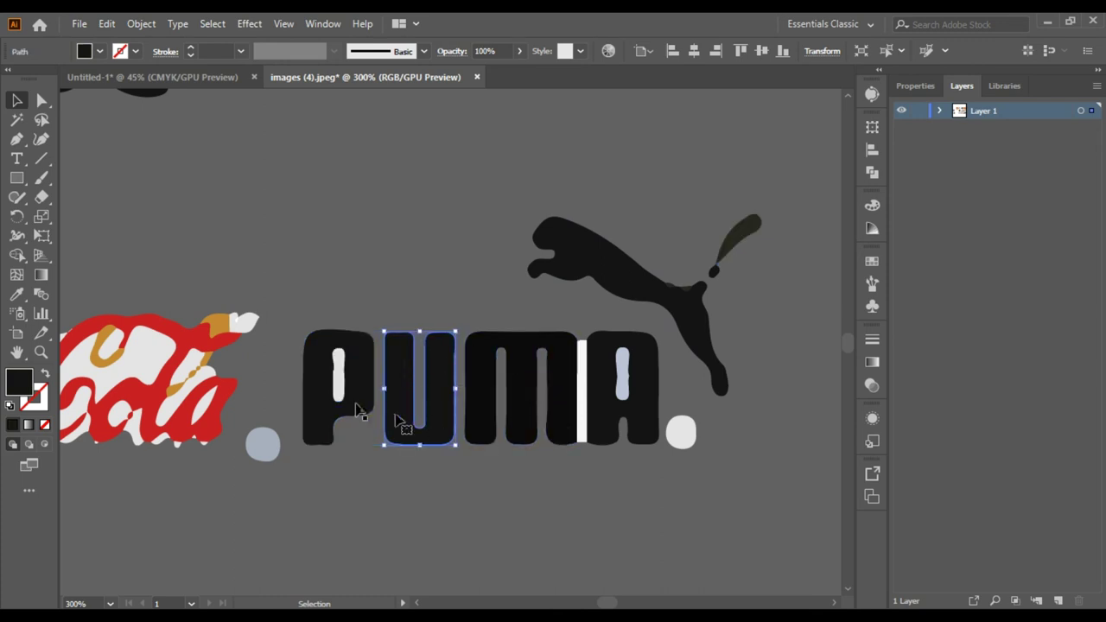
- Try pulling the light inner shapes out of the P and A and the white bar beside the M in PUMA, undoing each move
left_click_drag(339, 387, 359, 299)
key("a")
key("ctrl+z")
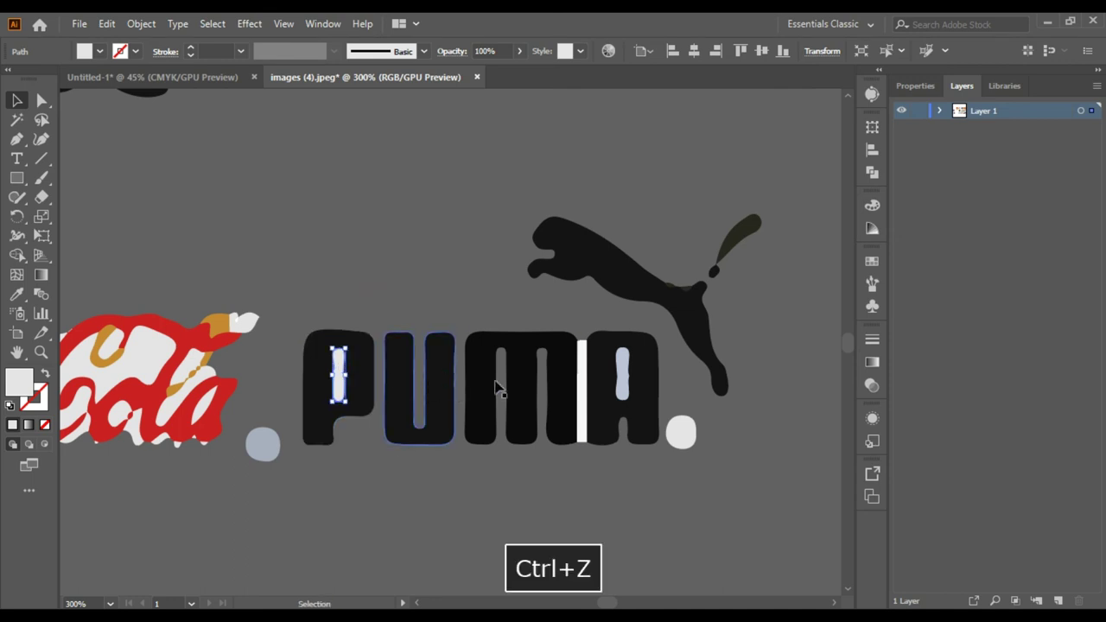
left_click_drag(667, 381, 701, 390)
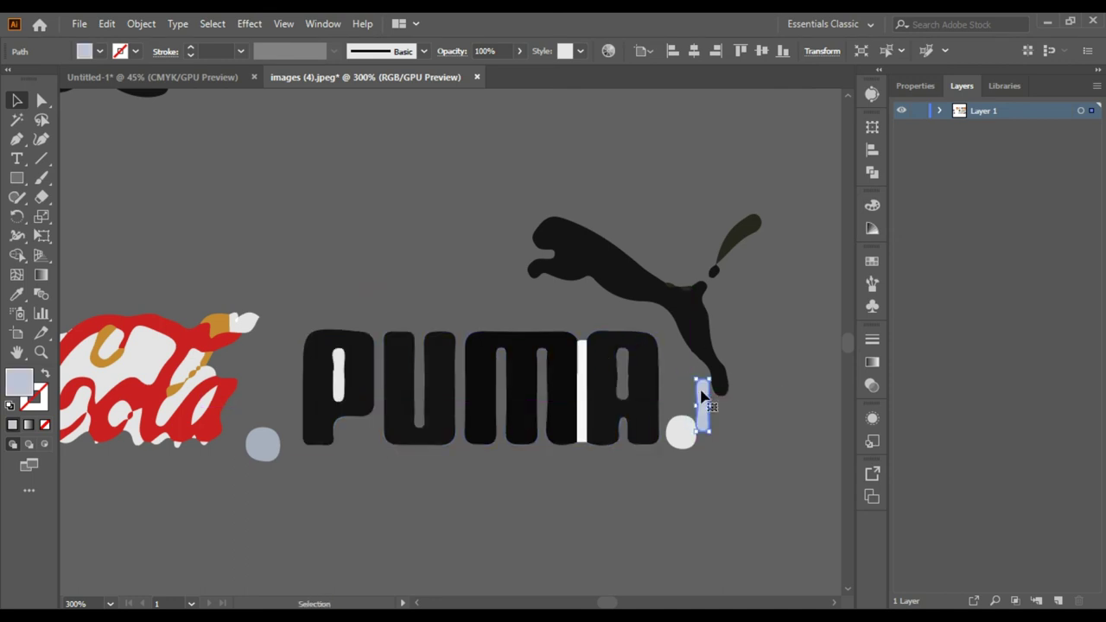
key("ctrl+z")
left_click_drag(583, 399, 598, 453)
key("ctrl+z")
- Try moving single shapes out of the Coca-Cola logo and the abc lettering, undoing each move
key("space")
left_click_drag(226, 348, 528, 360)
scroll(528, 361, "down", 3)
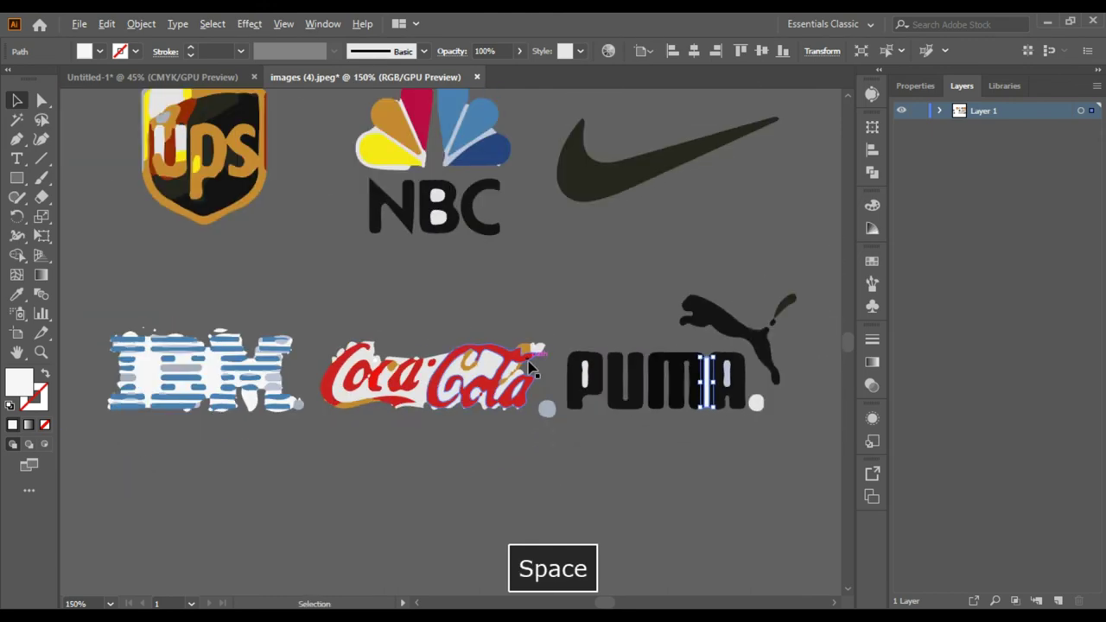
scroll(439, 308, "up", 2)
left_click_drag(438, 309, 419, 428)
key("ctrl+z")
key("space")
left_click_drag(337, 382, 489, 498)
left_click_drag(558, 91, 389, 359)
key("ctrl+z")
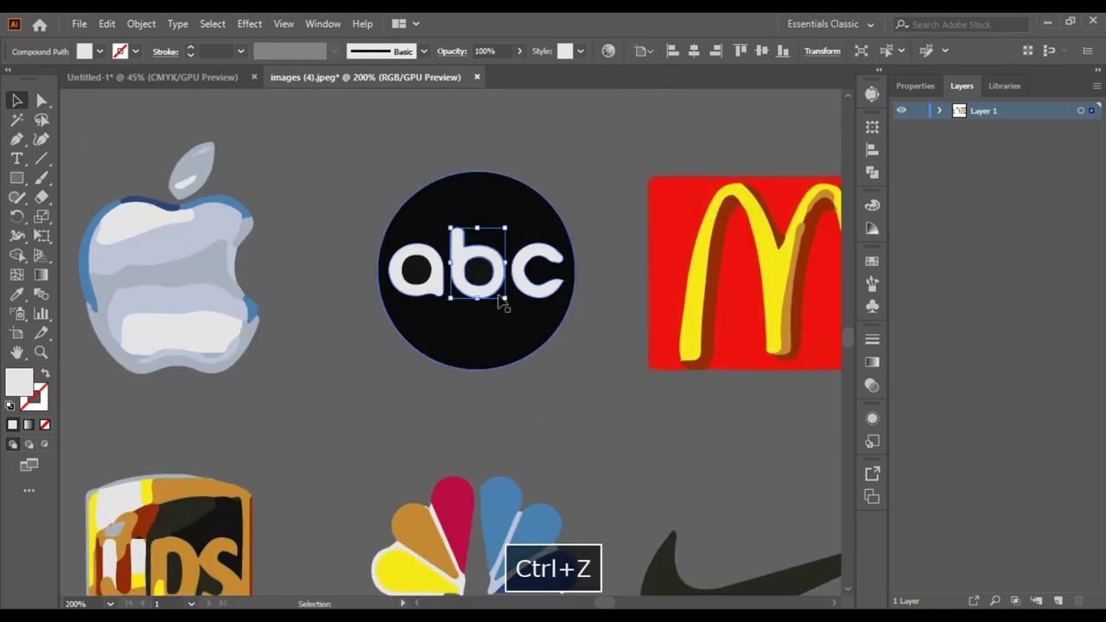
- Try subtracting the lettering from the whole abc logo with the Shape Builder tool, then undo the changes and deselect the logo
scroll(475, 316, "right", 1)
left_click_drag(334, 208, 563, 367)
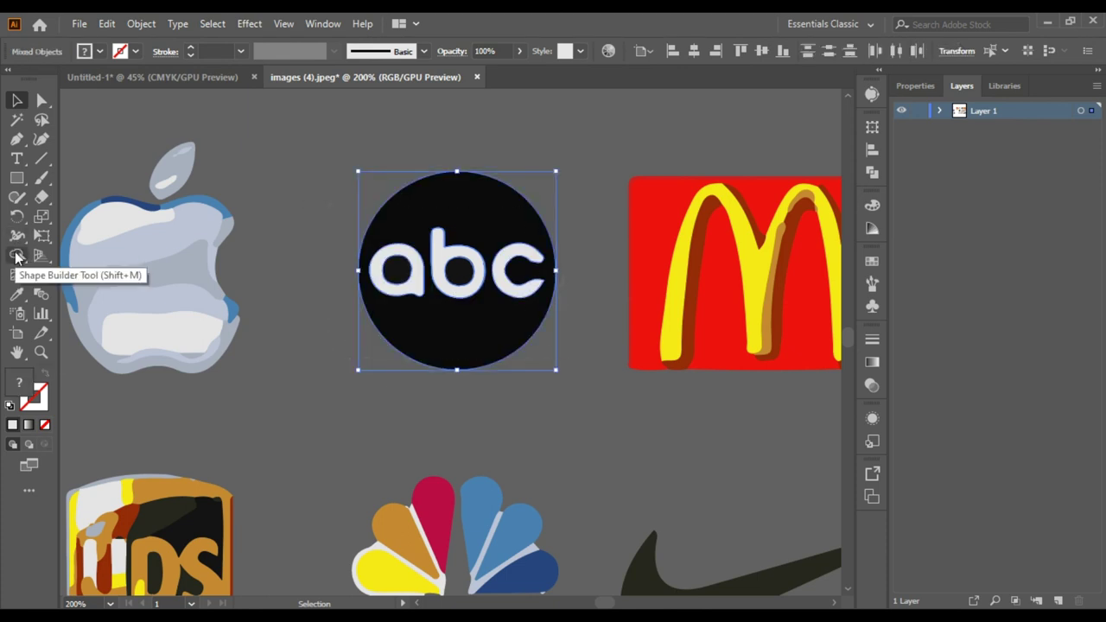
left_click(15, 256)
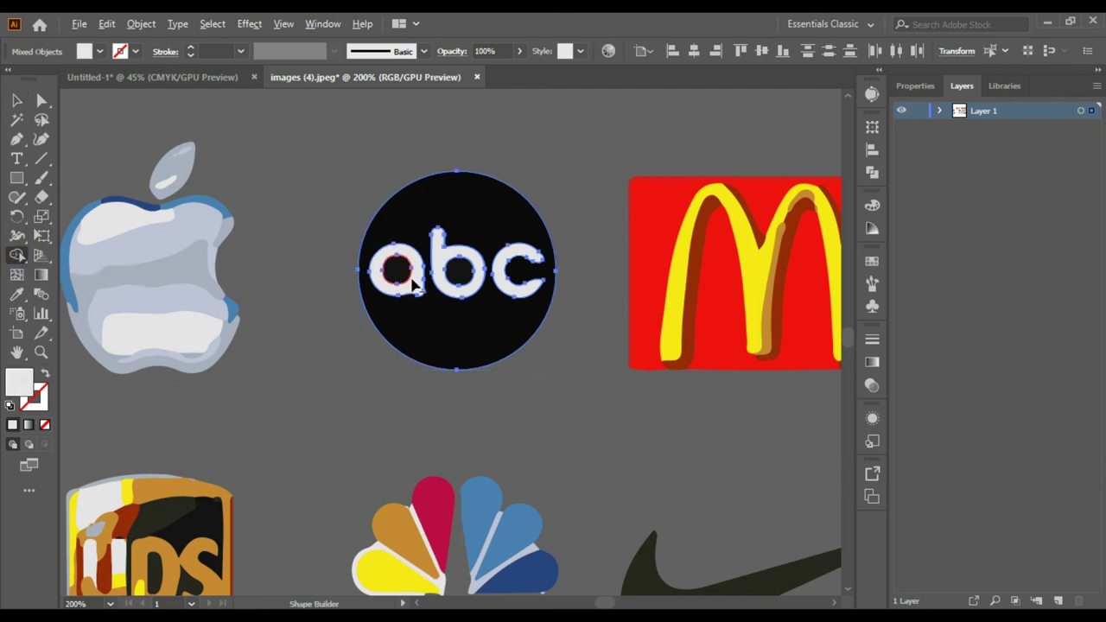
scroll(419, 271, "up", 3)
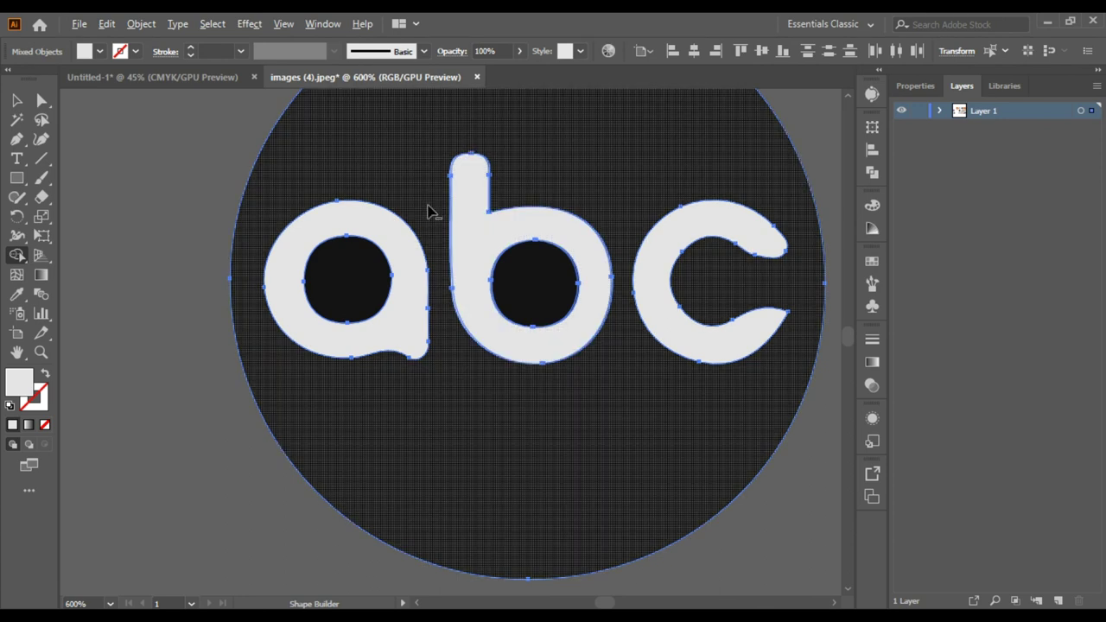
key("alt")
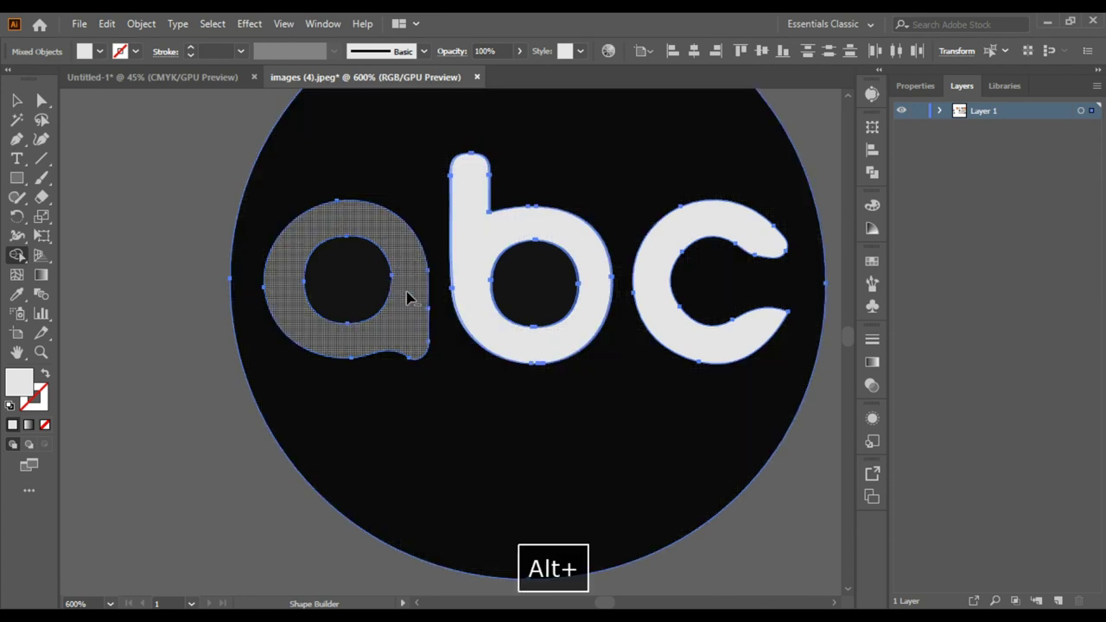
key("ctrl")
key("ctrl+z")
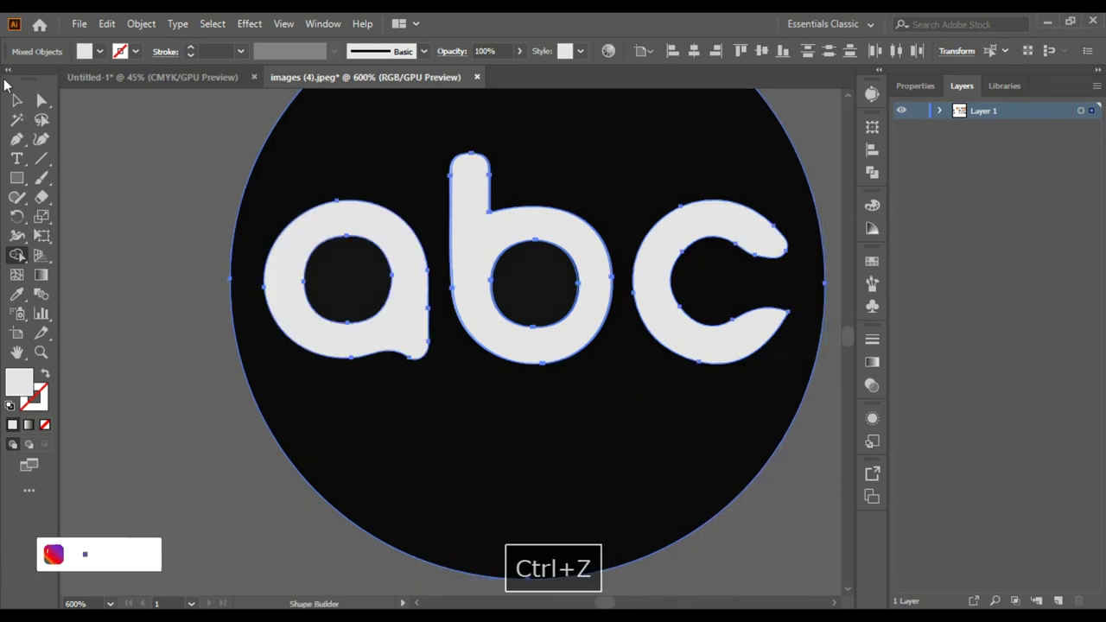
left_click(181, 292)
- Move the Pepsi logo onto the white artboard, enlarge it to span most of the artboard's width, and deselect it
scroll(181, 292, "down", 5)
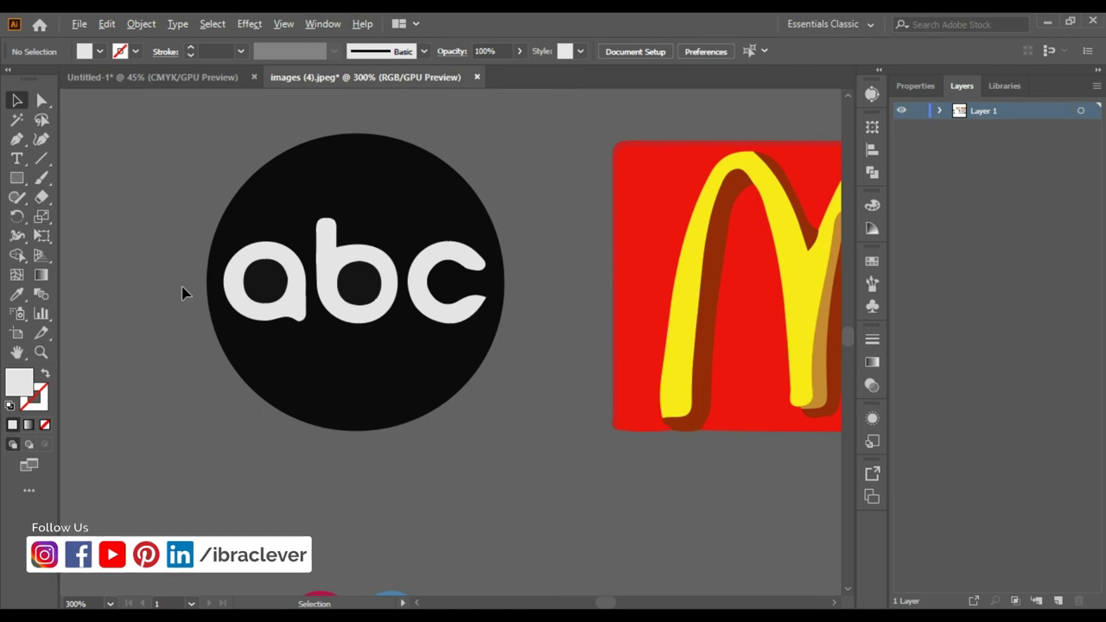
key("space")
left_click_drag(225, 318, 372, 320)
scroll(518, 294, "down", 3)
left_click_drag(173, 350, 750, 432)
key("space")
left_click_drag(750, 432, 584, 350)
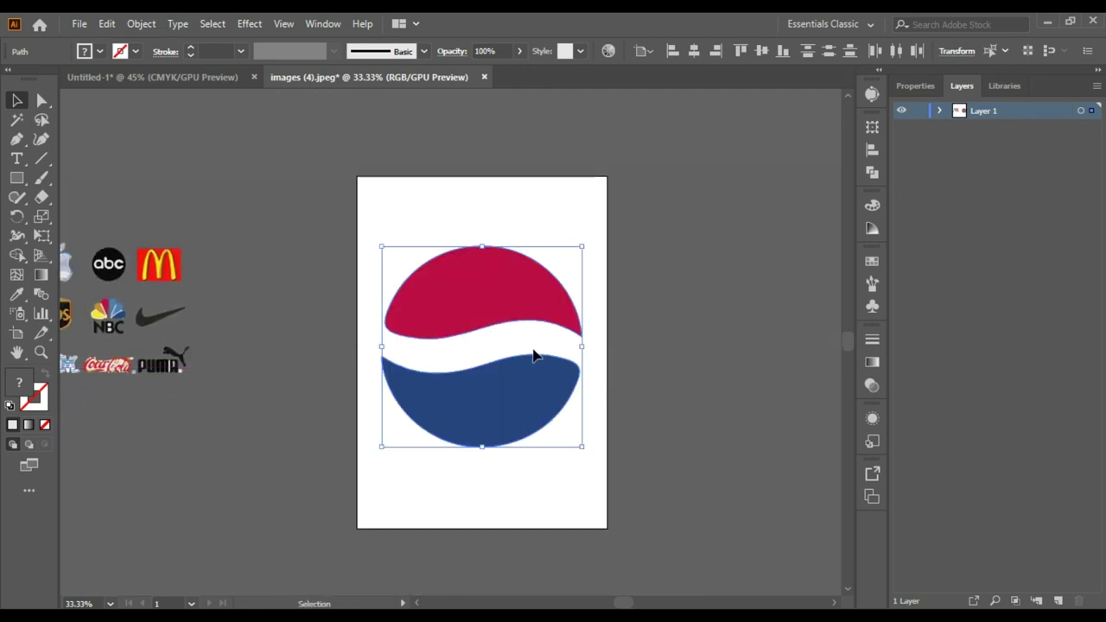
scroll(535, 354, "up", 1)
left_click(644, 329)
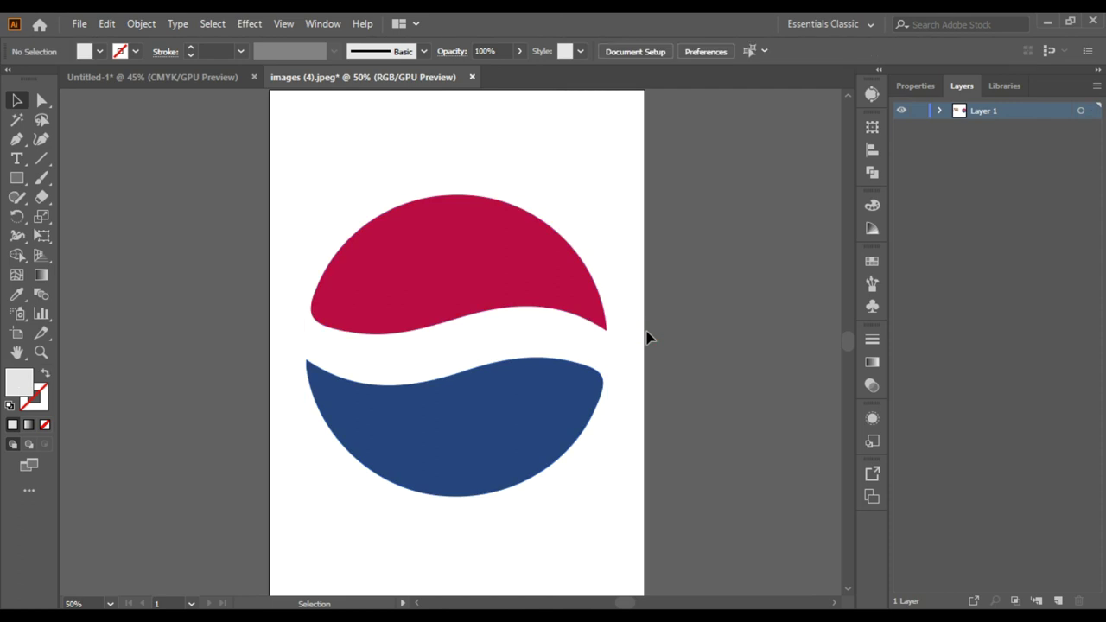